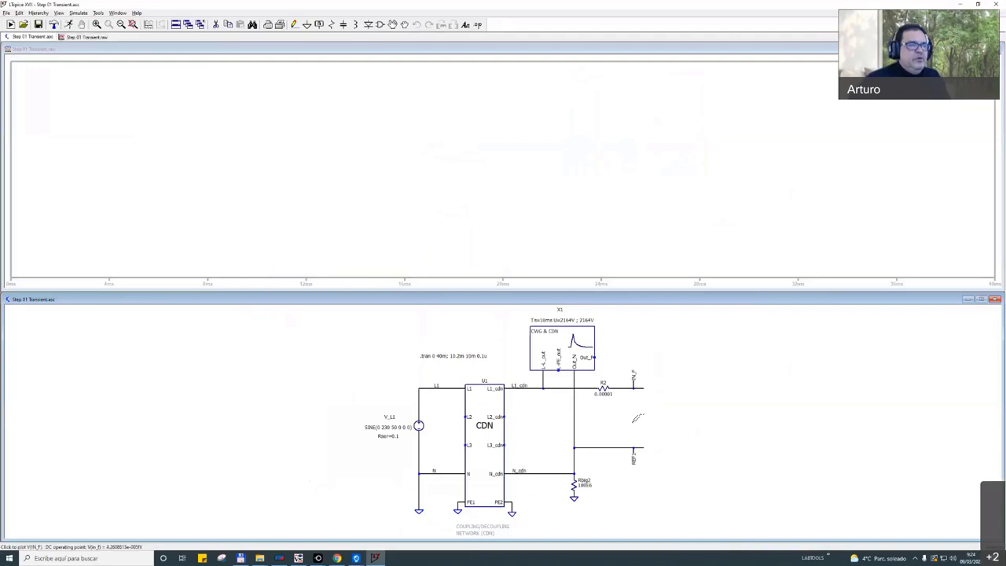
Plot the differential voltage between the IN_F and REF1 nodes and tile the schematic and waveform windows vertically.
drag(636, 444, 631, 448)
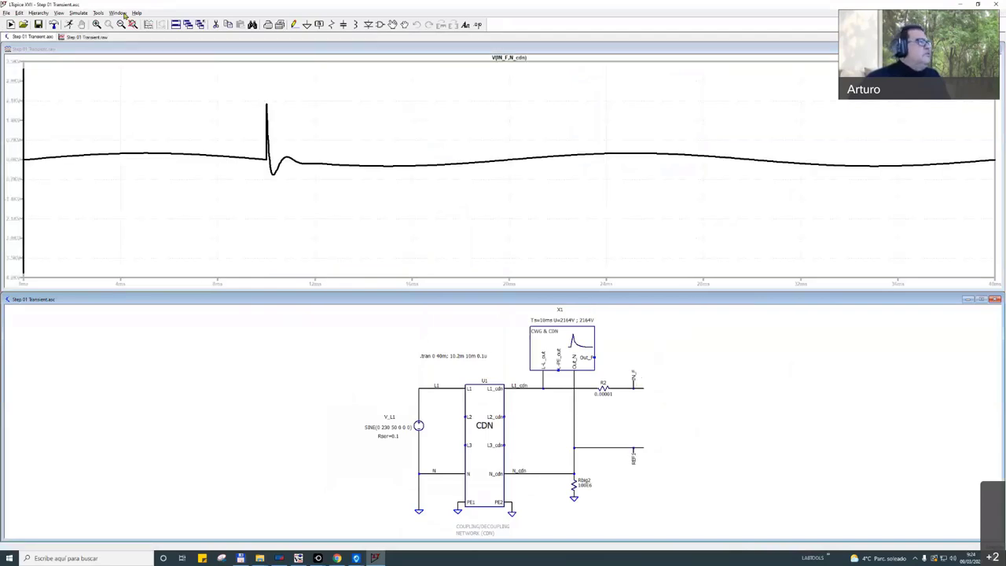
click(117, 13)
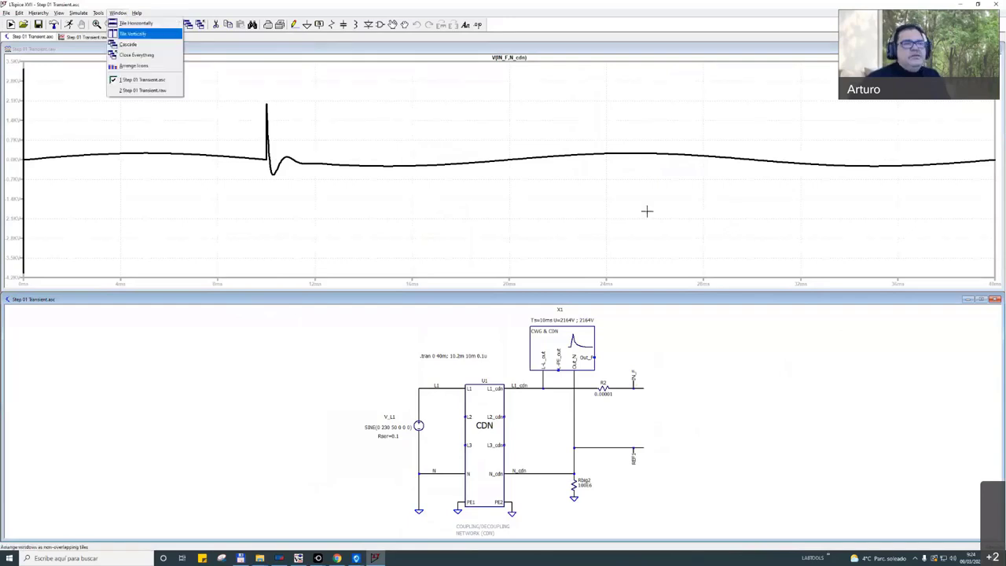
key(Return)
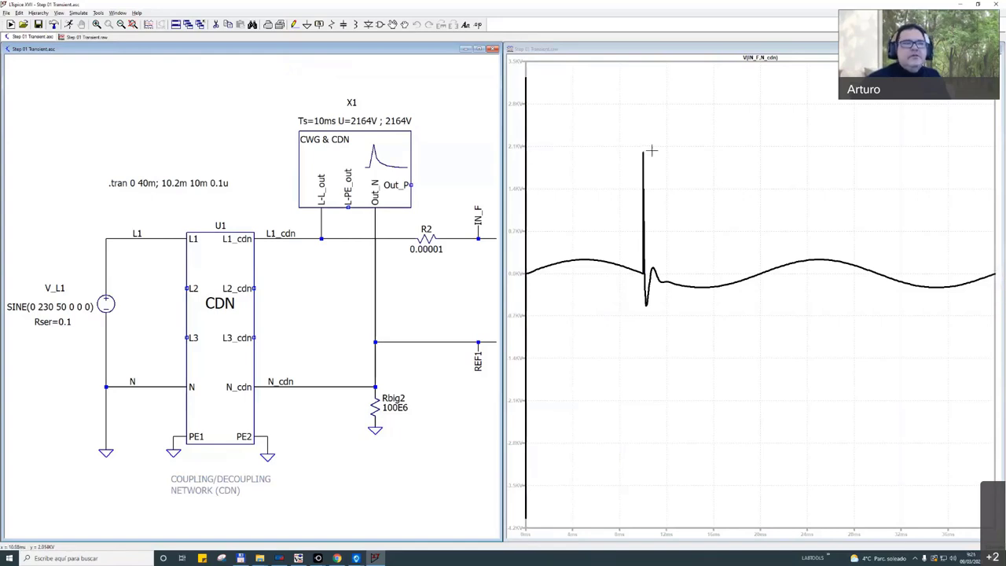
Inspect the surge pulse up close in the waveform plot and close the Step 01 Transient schematic.
click(634, 239)
drag(727, 334, 630, 129)
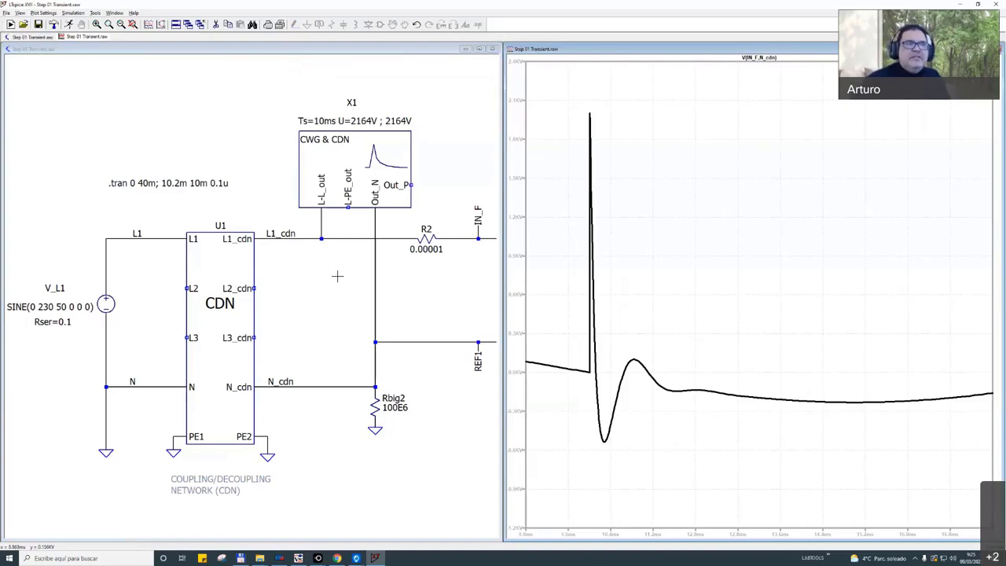
click(492, 49)
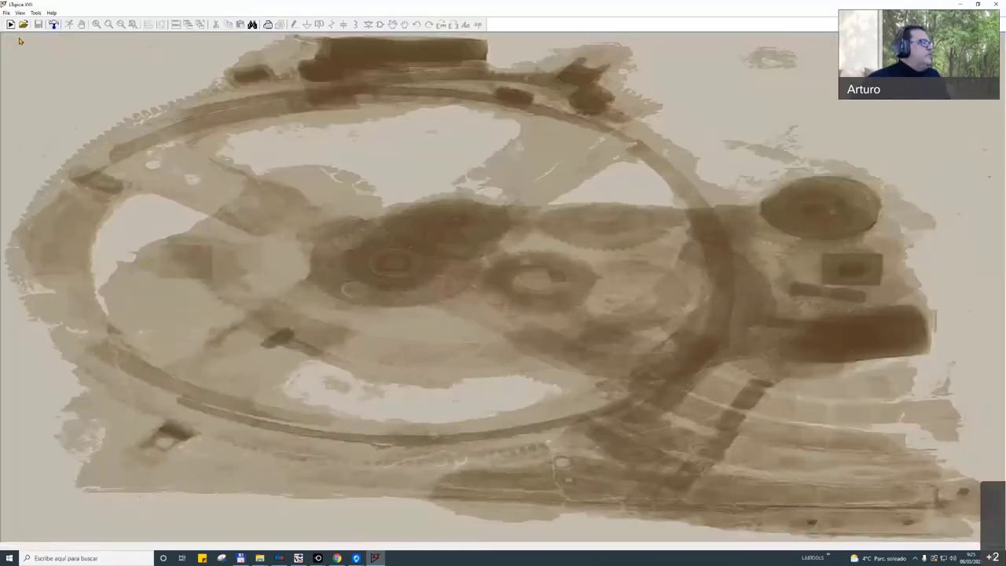
key(alt+f)
key(Escape)
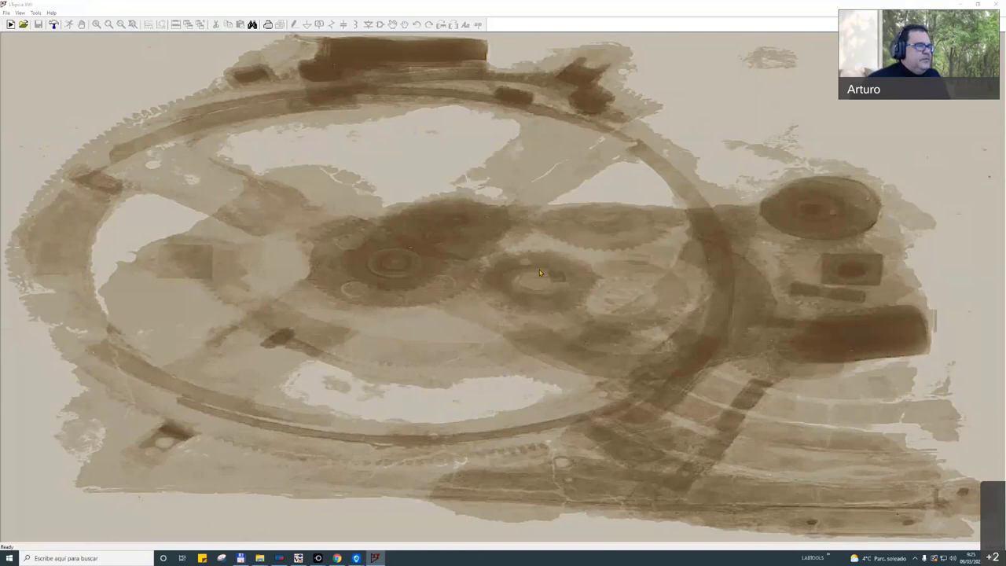
key(ctrl+o)
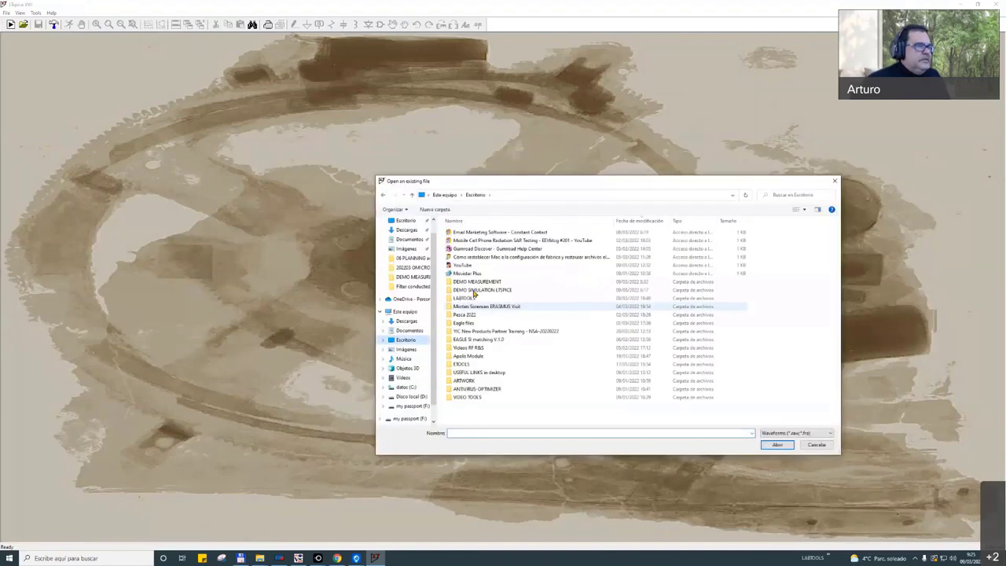
click(474, 291)
double_click(476, 290)
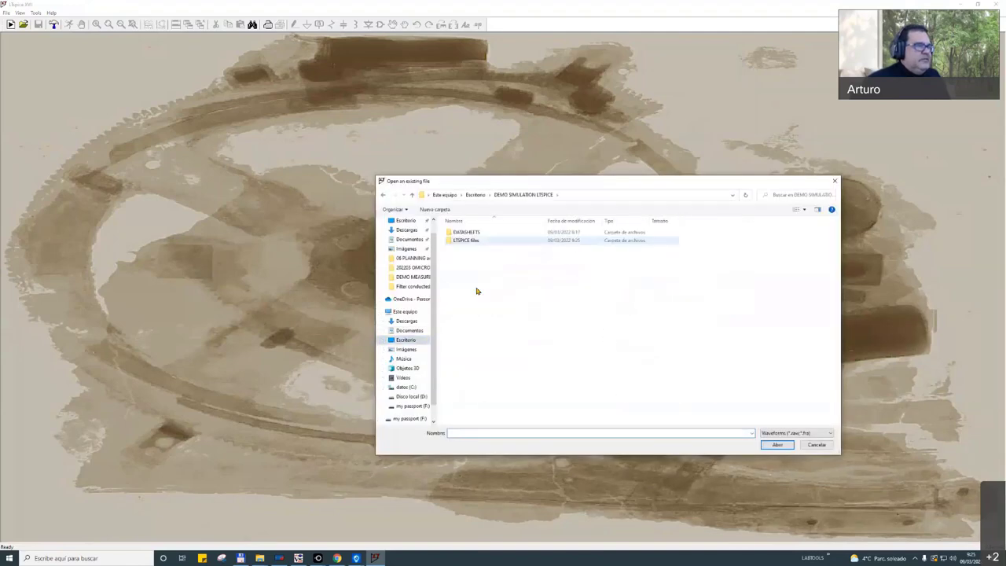
key(Return)
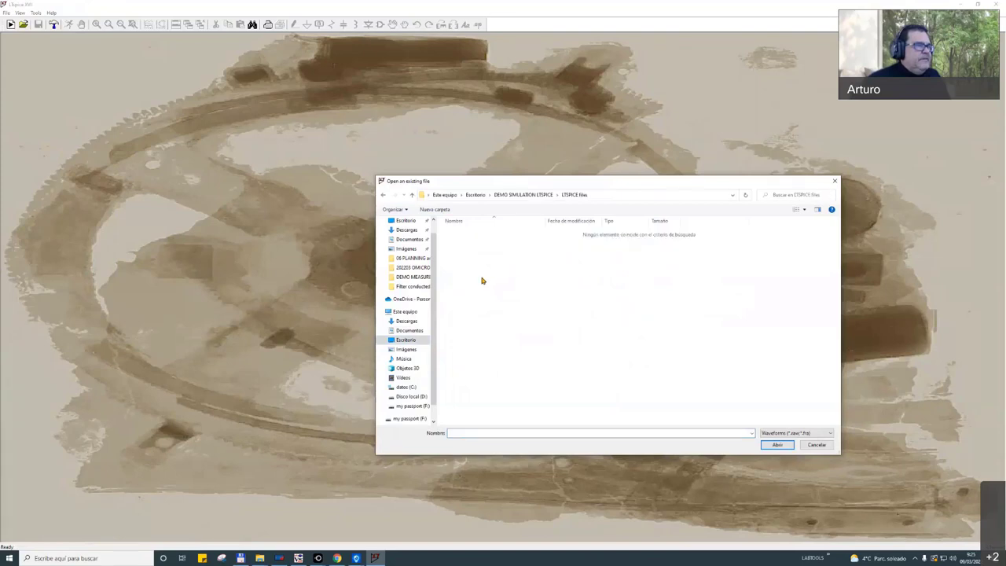
click(409, 196)
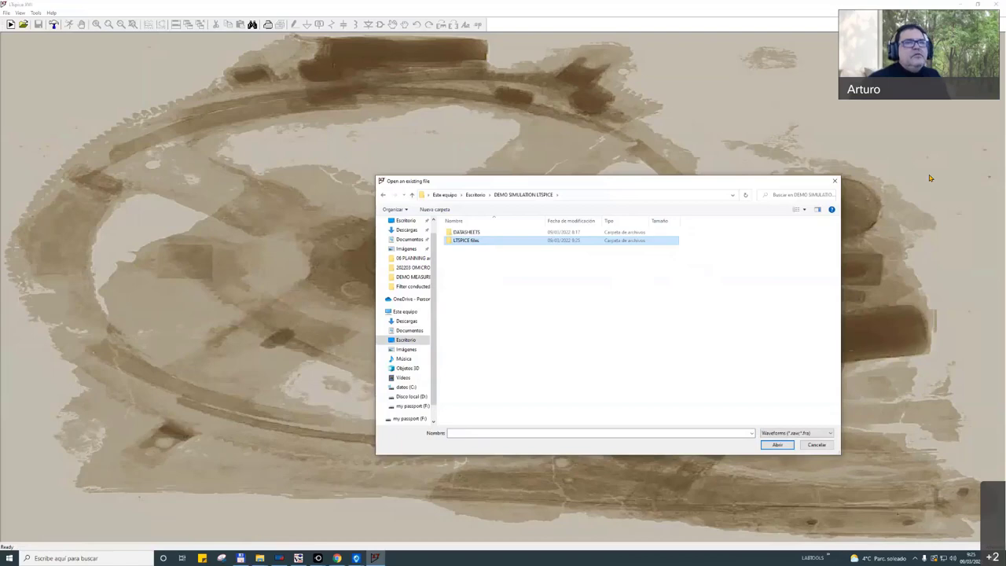
key(Escape)
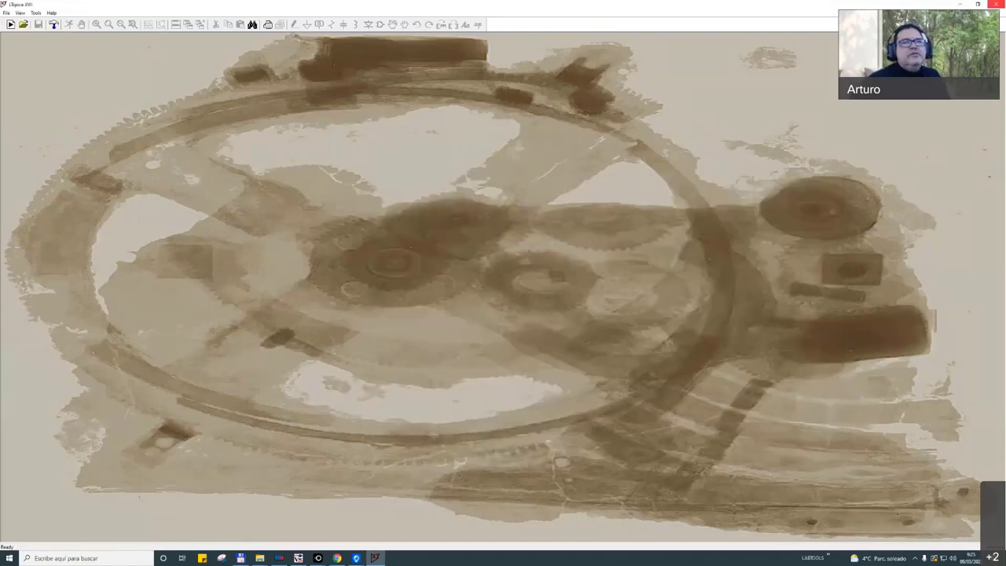
Quit LTspice, reopen it with the Step 02 Adding load schematic, and run its transient simulation.
key(alt+F4)
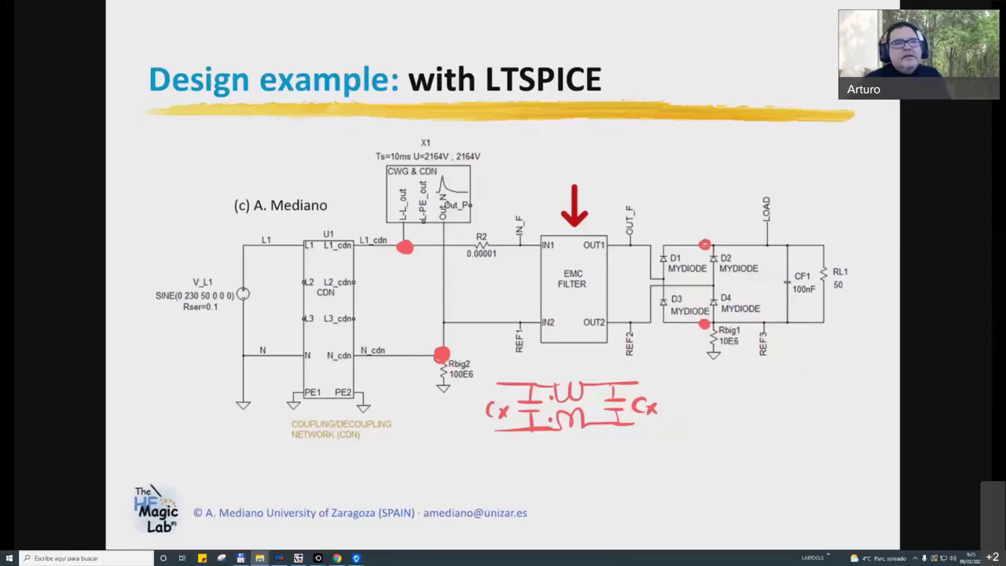
double_click(570, 101)
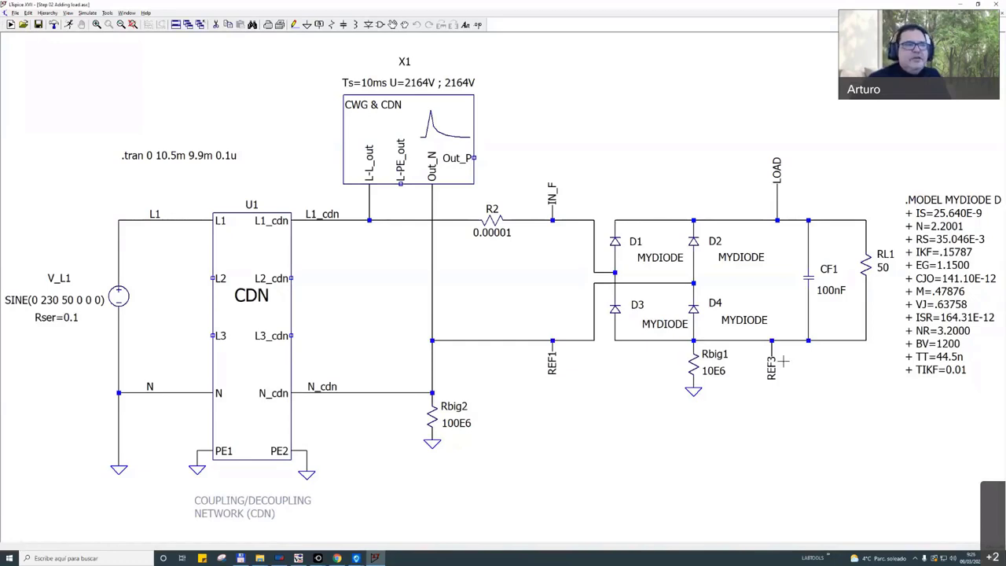
click(69, 25)
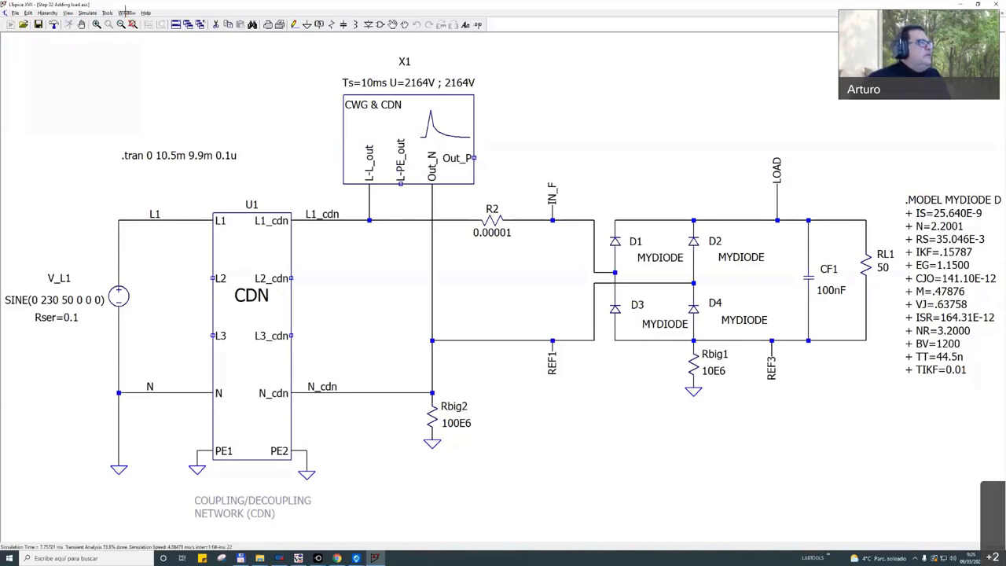
Tile the schematic and waveform windows vertically and plot the voltage between the IN_F and REF1 nodes.
click(115, 13)
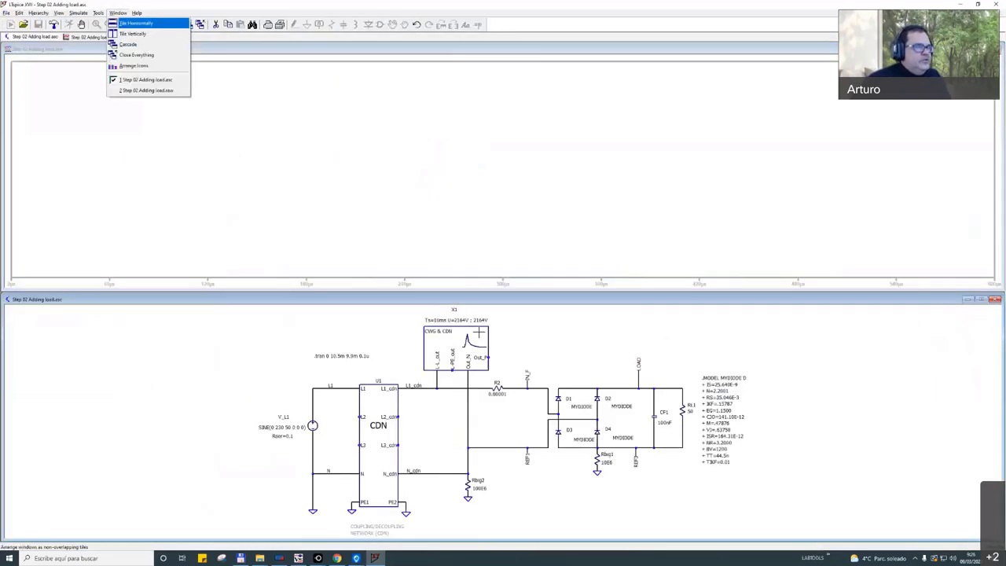
click(135, 23)
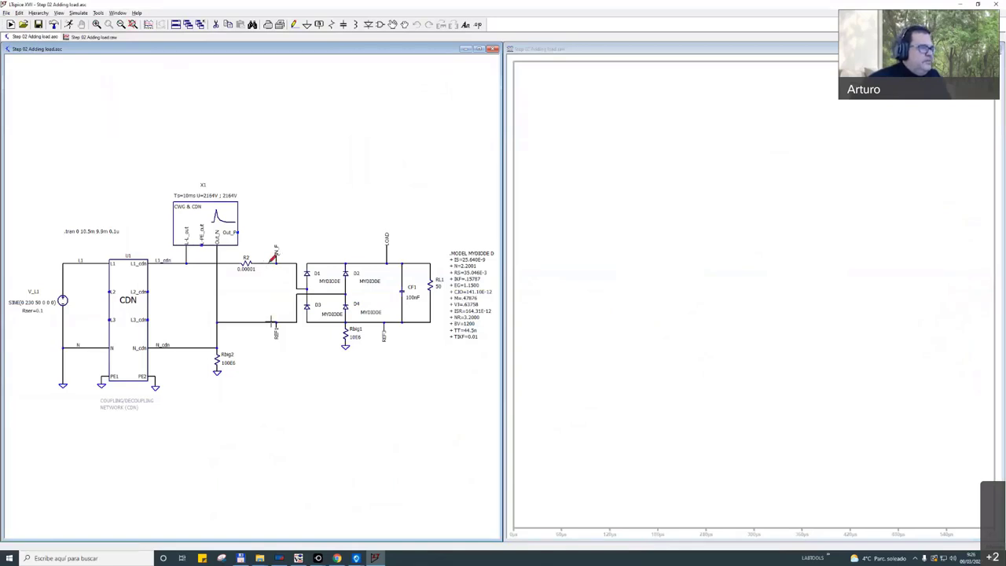
click(272, 260)
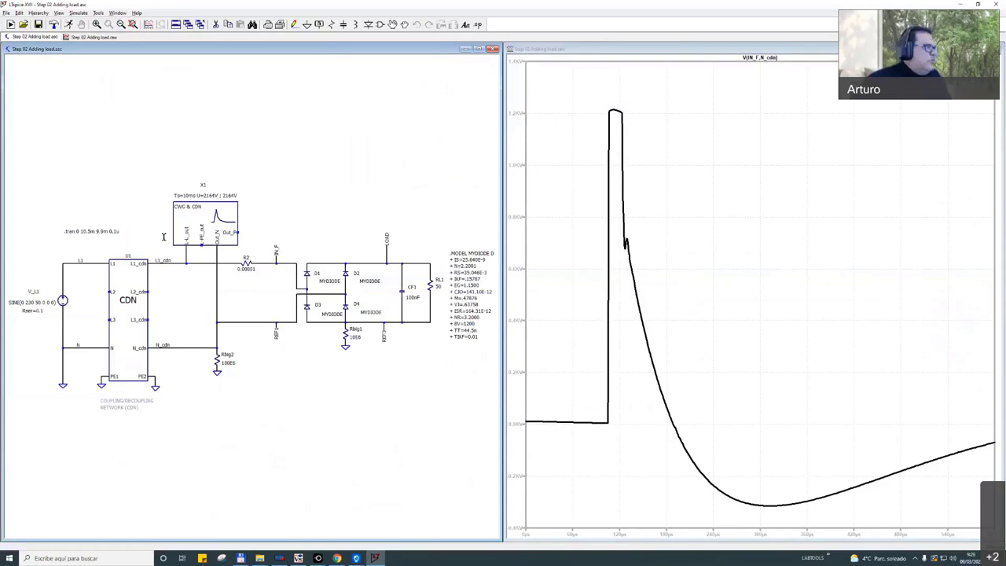
Change the simulation directive to .tran 0 40m; ahead of the old time values and rerun the simulation.
right_click(71, 231)
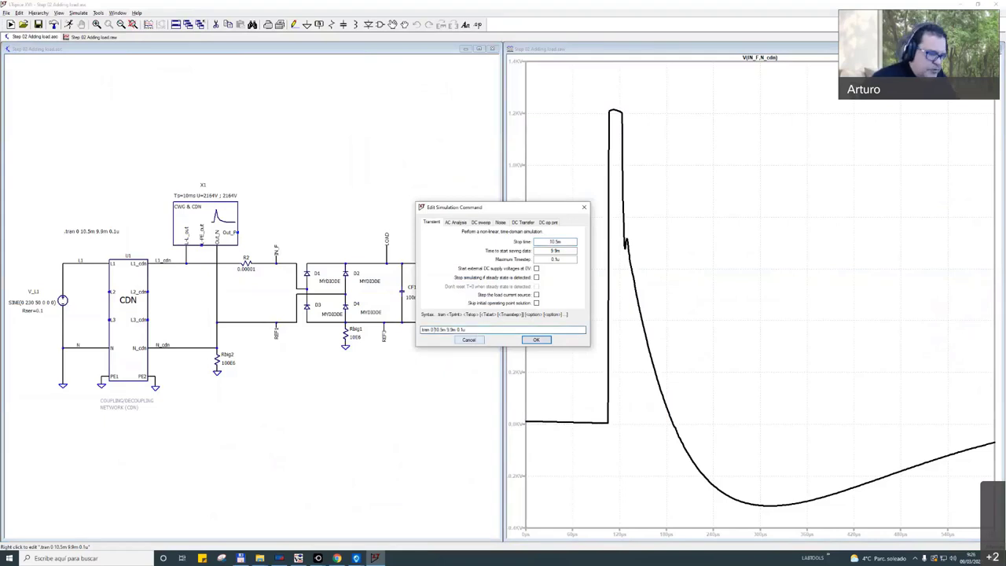
click(434, 329)
text(40m)
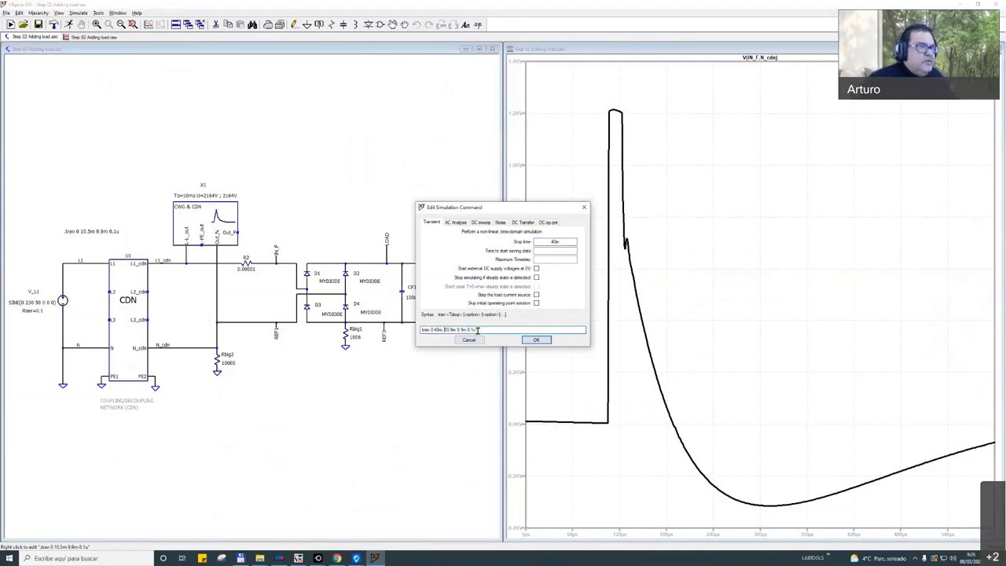
click(535, 340)
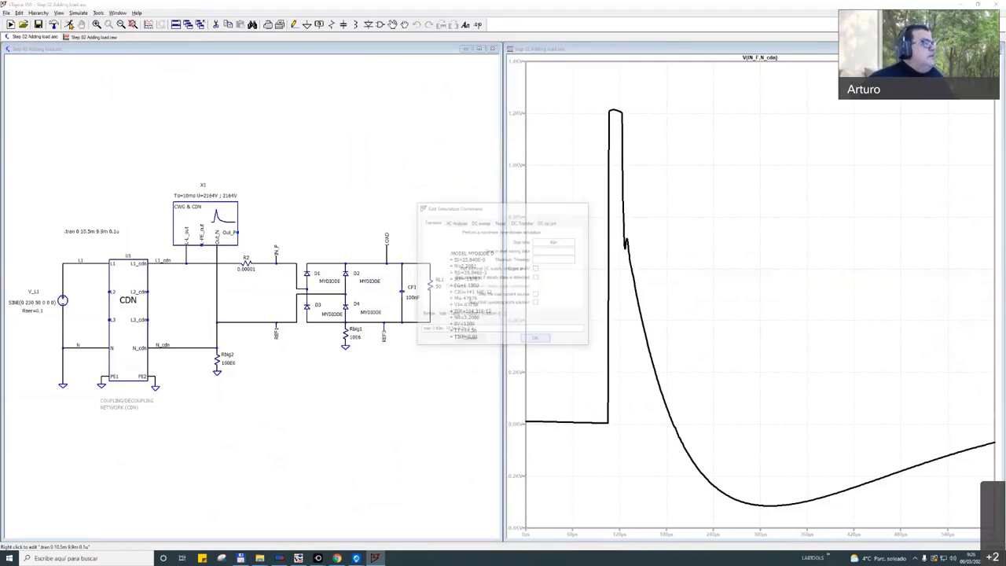
key(ctrl+r)
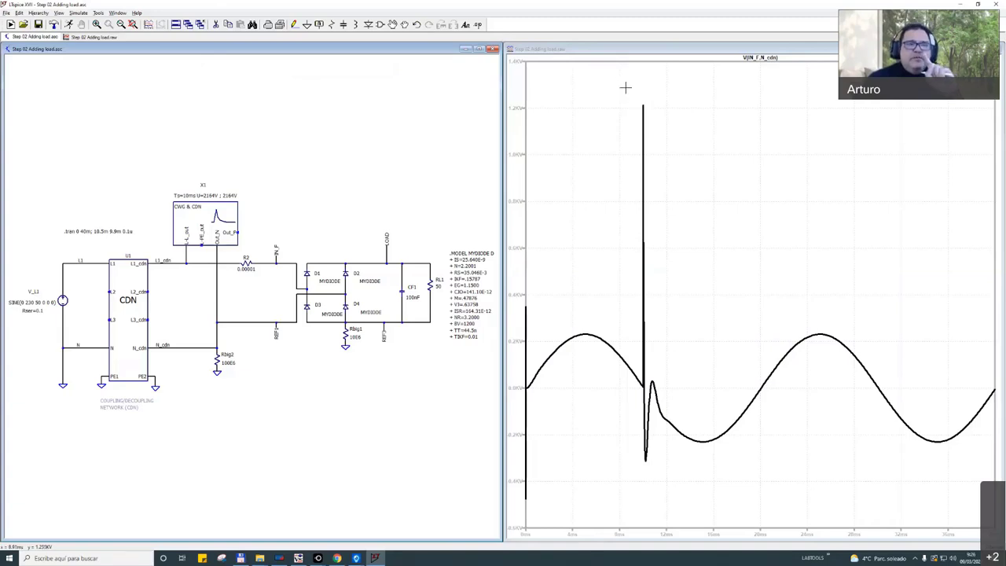
Measure the surge from its peak down to the undershoot level on the input voltage waveform.
click(676, 472)
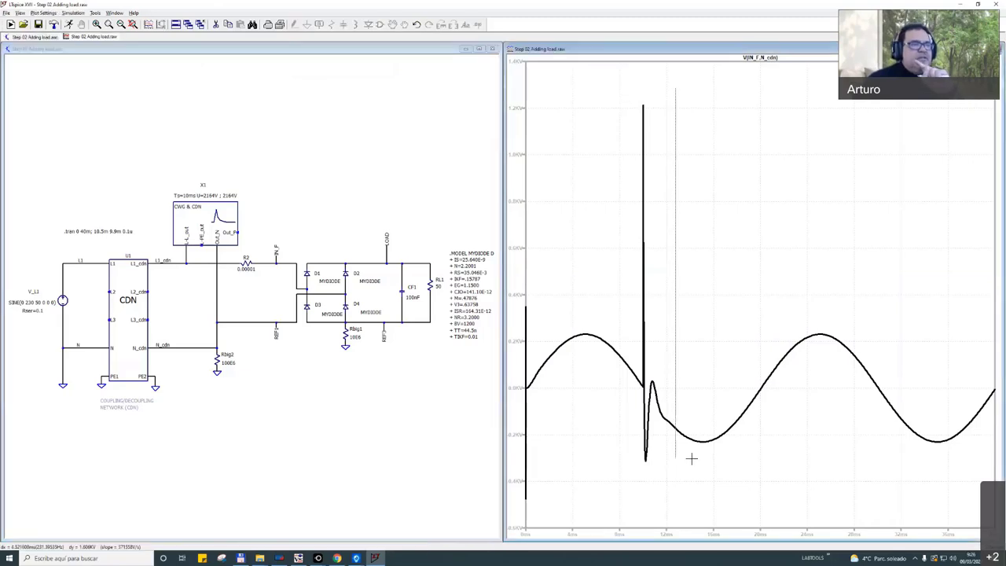
drag(691, 458, 702, 393)
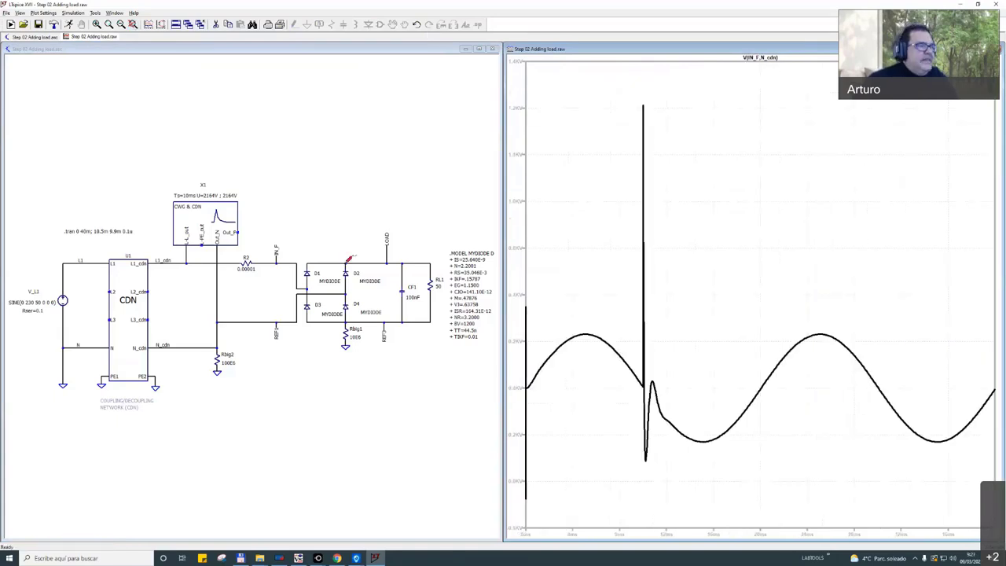
Add the voltage across diode D2, from LOAD to N_cdn, to the plot and examine it around the surge.
click(131, 25)
click(350, 281)
click(350, 281)
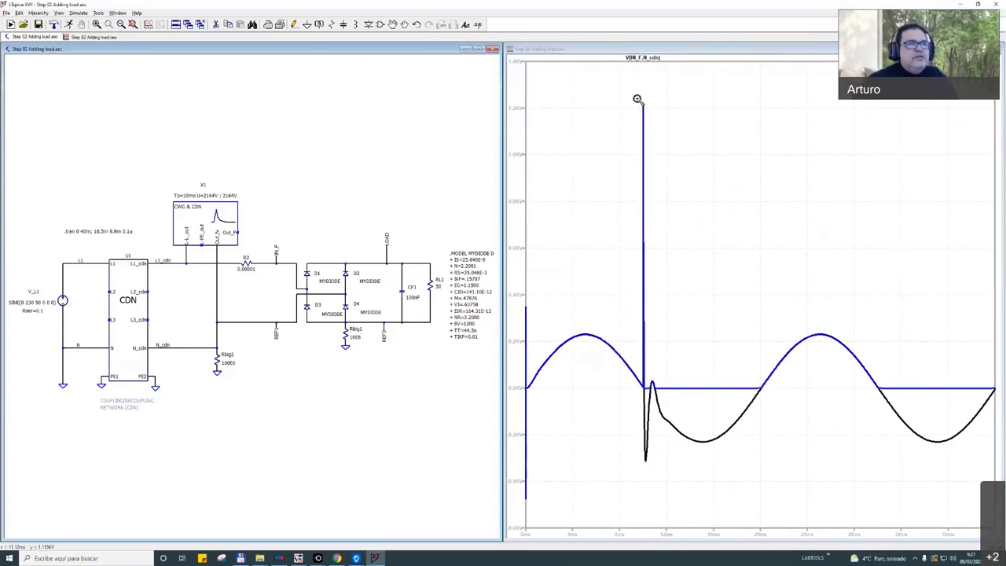
click(653, 382)
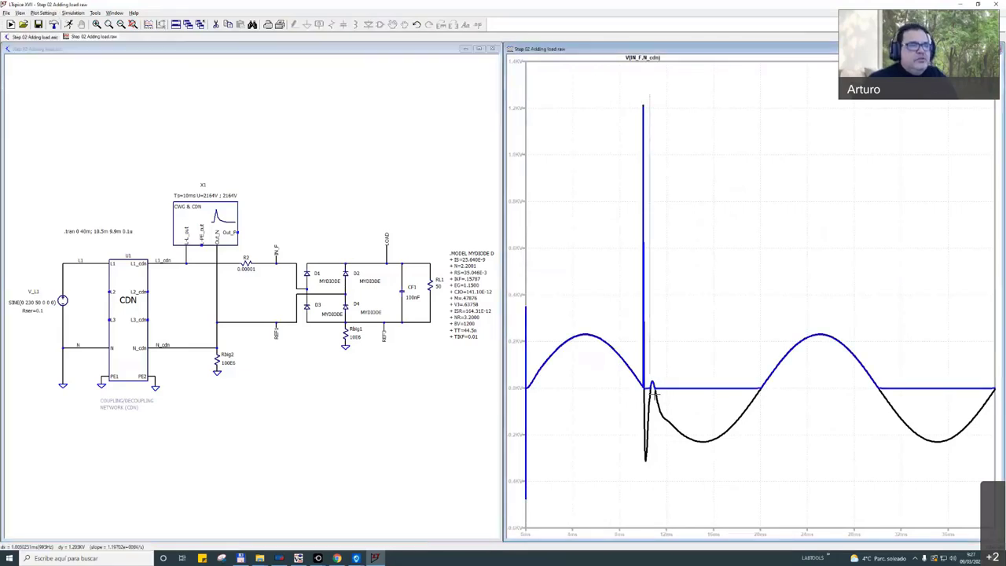
drag(637, 98, 654, 408)
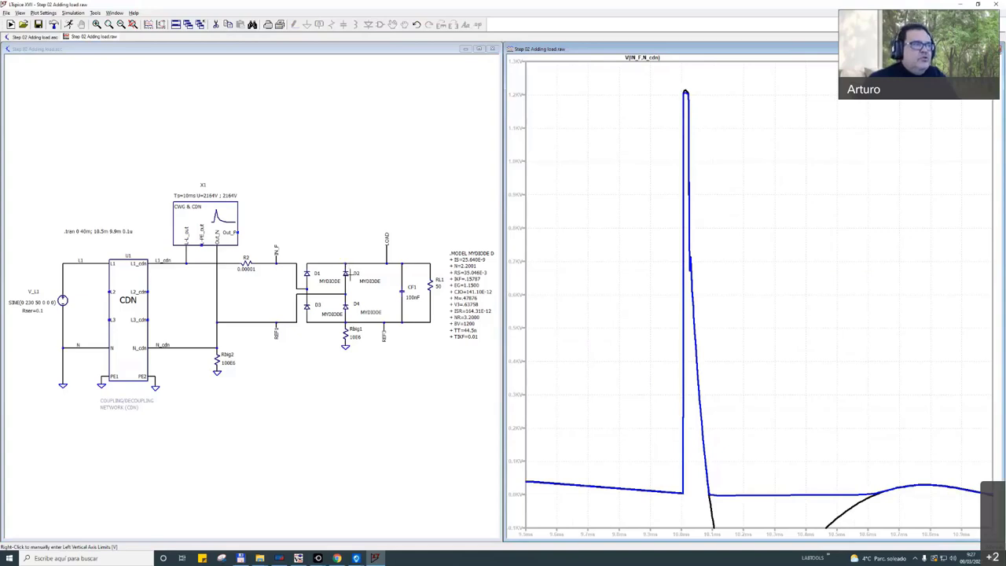
Add the current through diode D2 to the plot and examine the MYDIODE model parameters in the schematic.
click(353, 271)
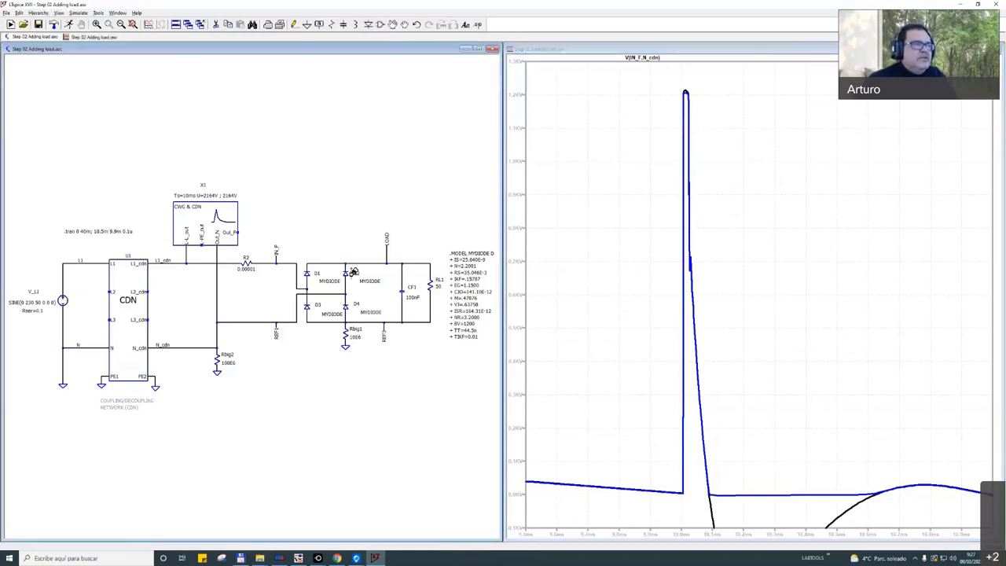
click(353, 271)
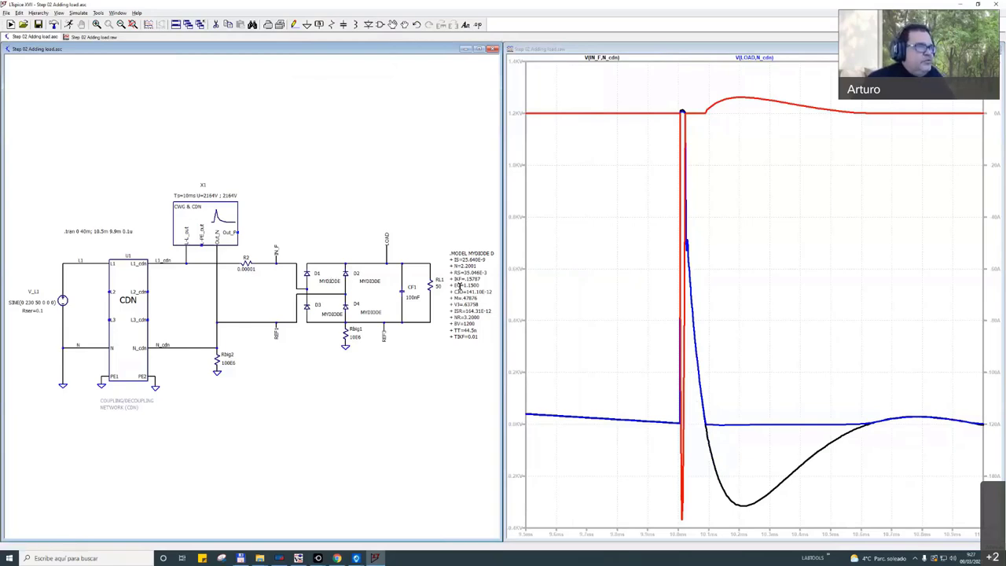
scroll(459, 285, down, 3)
scroll(459, 286, up, 3)
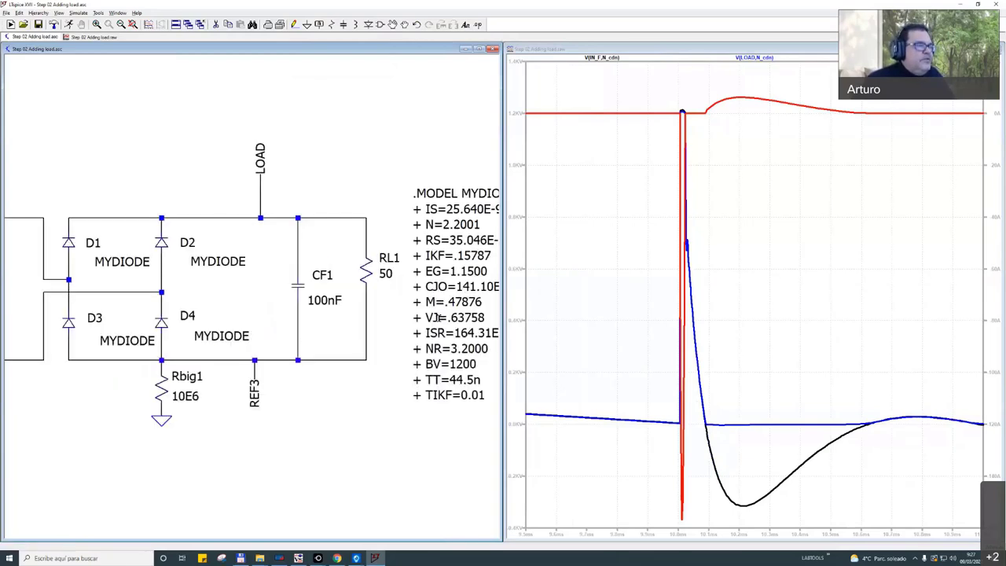
scroll(438, 318, up, 1)
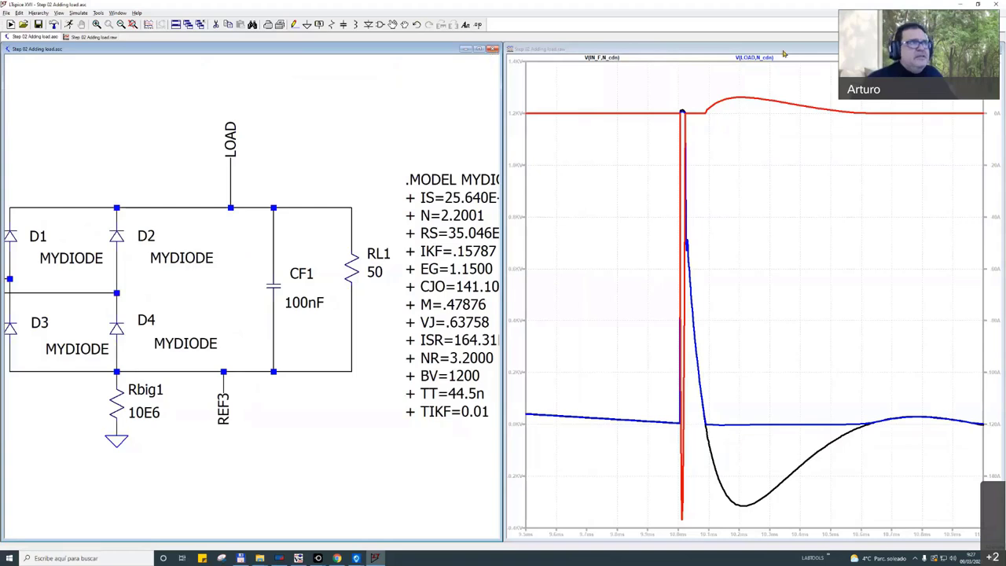
Close the Step 02 Adding load schematic and save its changes.
click(492, 49)
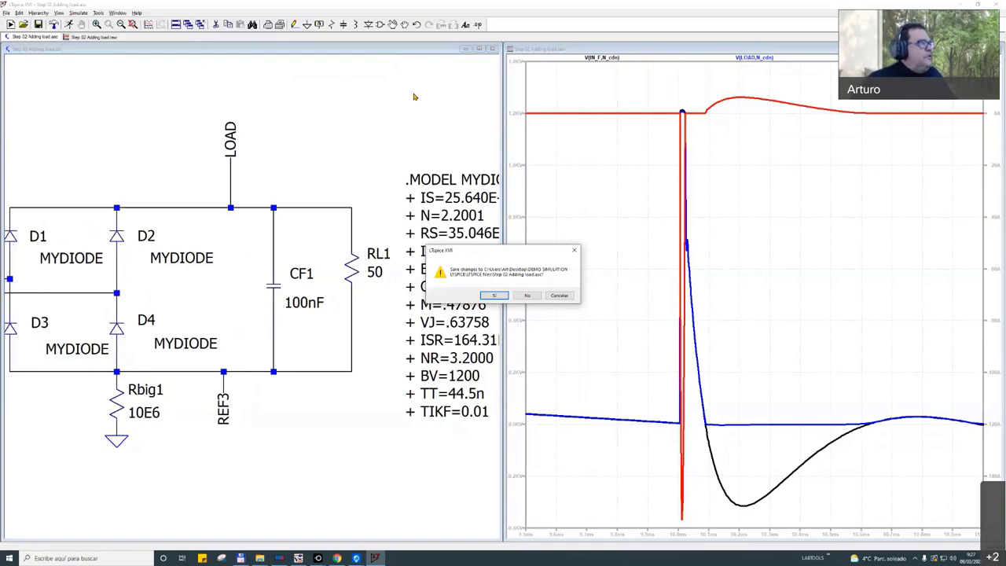
key(Return)
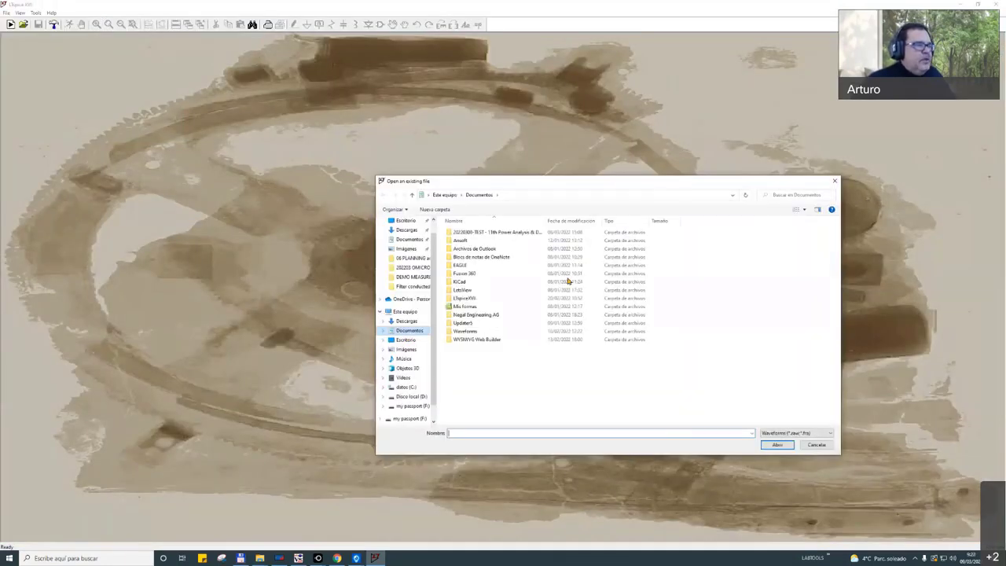
Open the Step 03 Adding EMC filter schematic from the LTSPICE files folder within DEMO SIMULATION LTSPICE on the desktop.
click(405, 340)
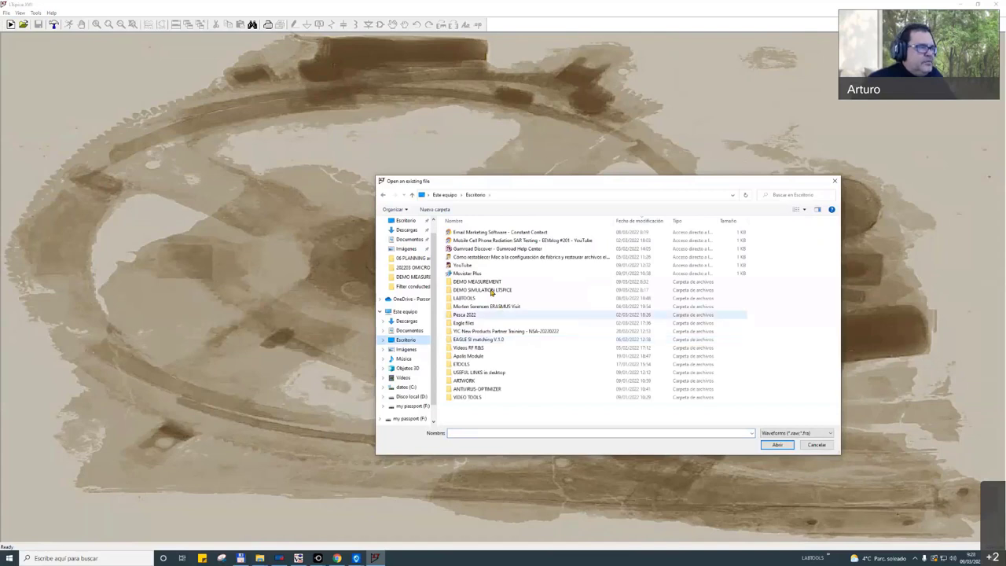
click(491, 291)
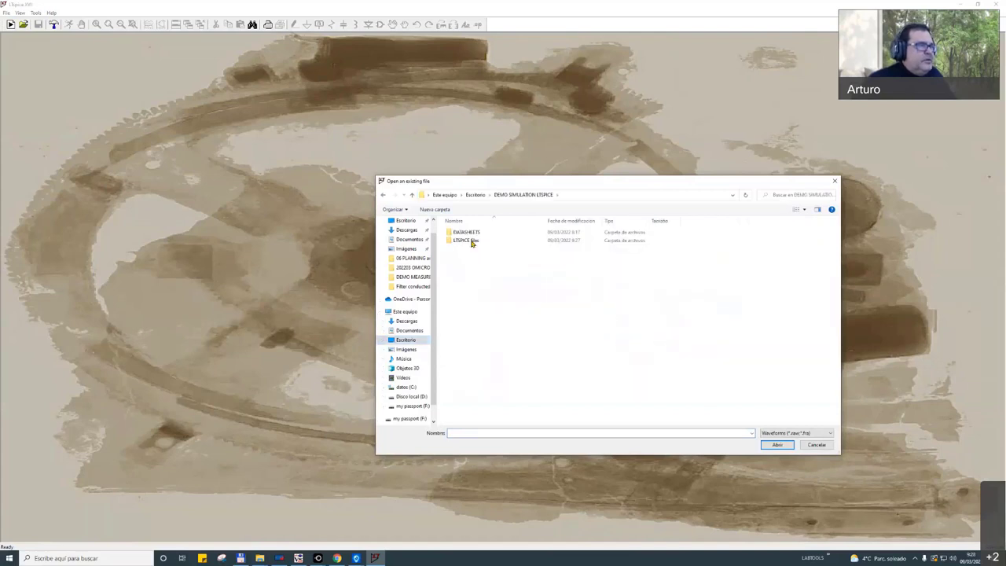
double_click(465, 240)
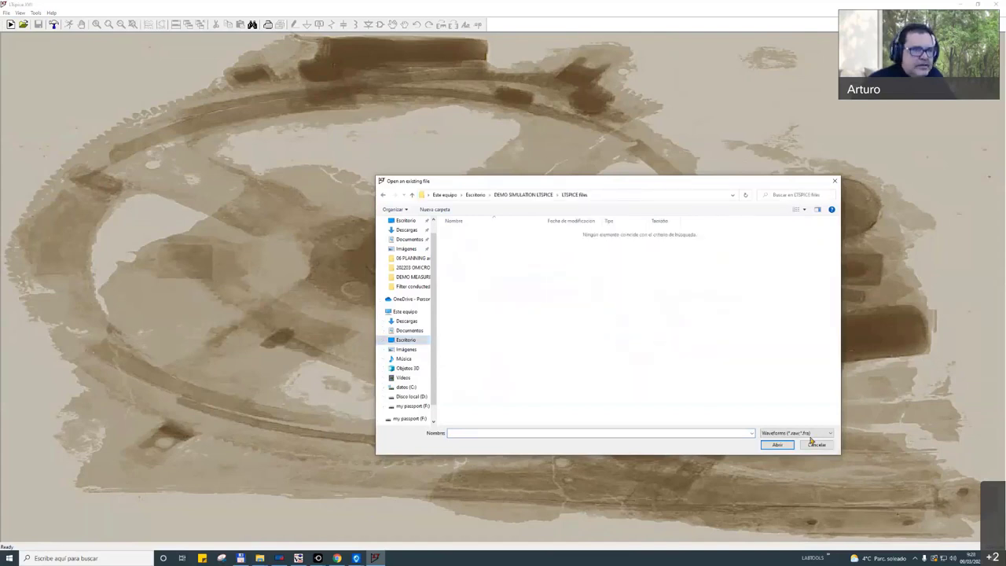
click(808, 433)
click(801, 446)
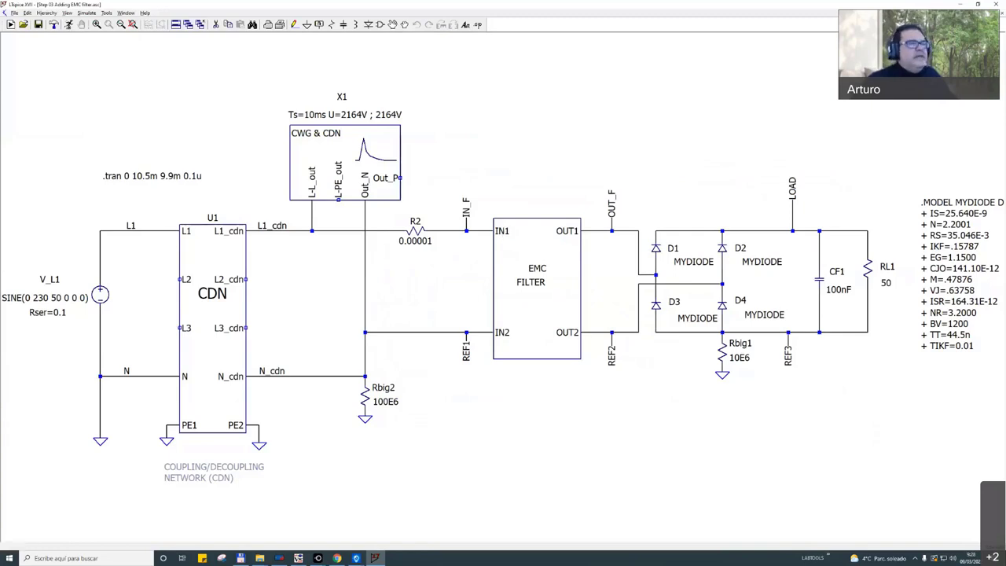
Run the simulation and plot the filter input voltage from IN_F to N_cdn and the output voltage from OUT_F to REF2.
click(68, 25)
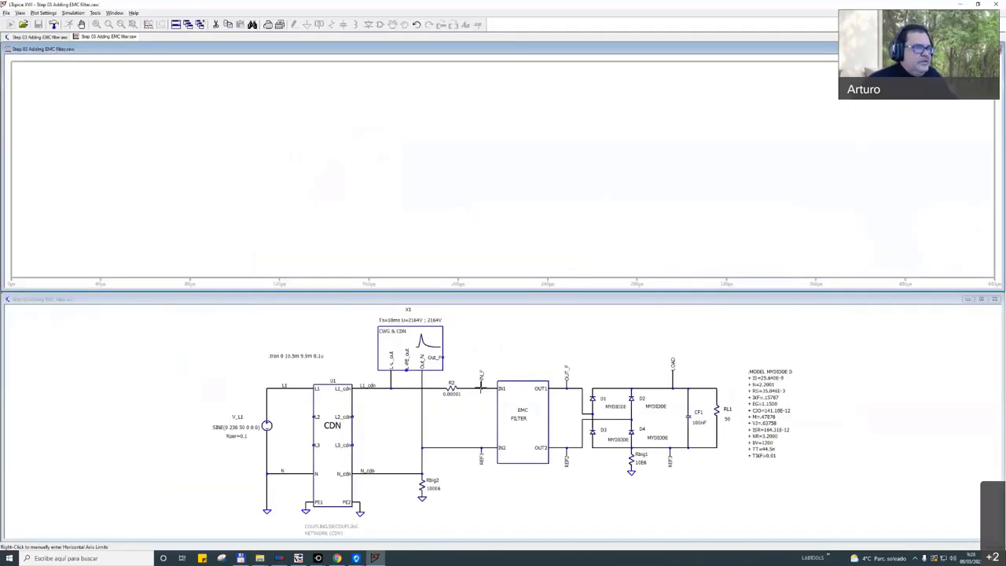
click(482, 385)
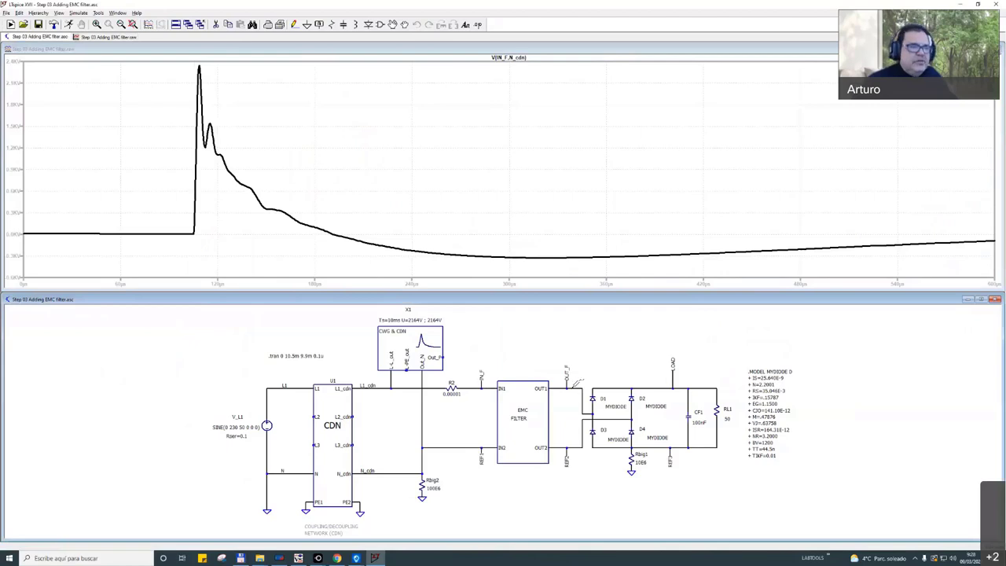
drag(572, 448, 576, 383)
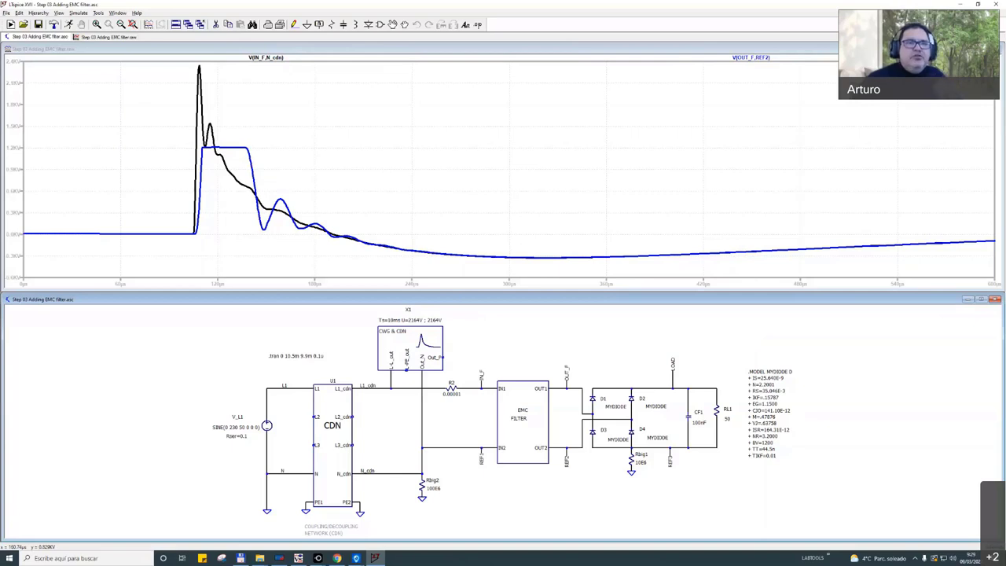
Close the Step 03 Adding EMC filter windows and open the Step 04 Protecting with varistor schematic.
click(968, 294)
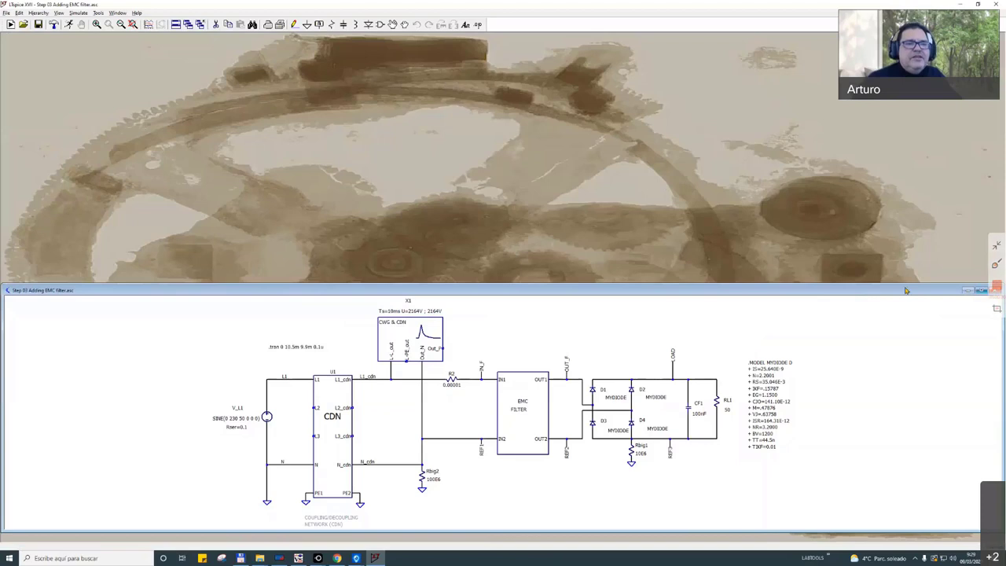
drag(905, 290, 821, 254)
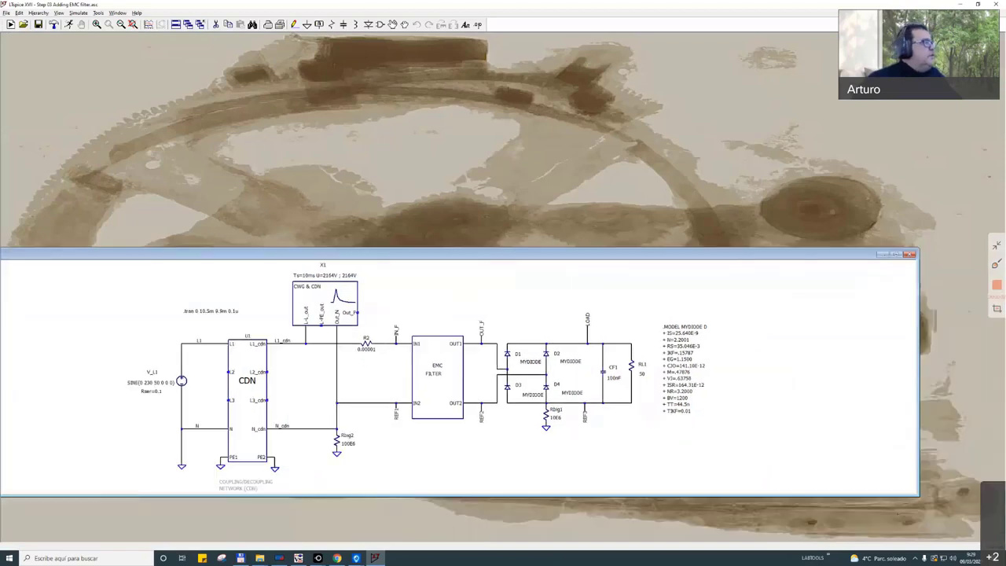
click(909, 253)
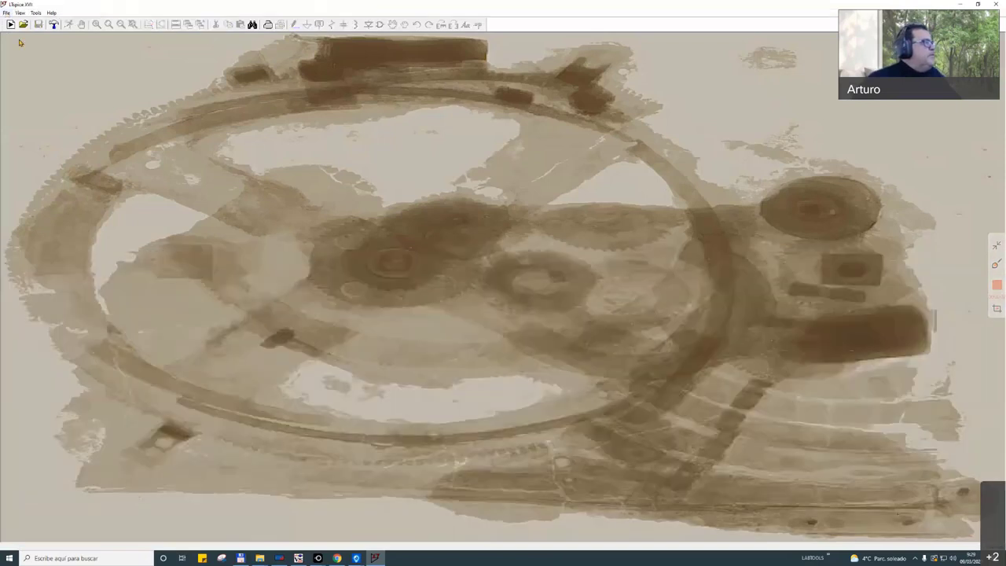
click(6, 12)
click(28, 31)
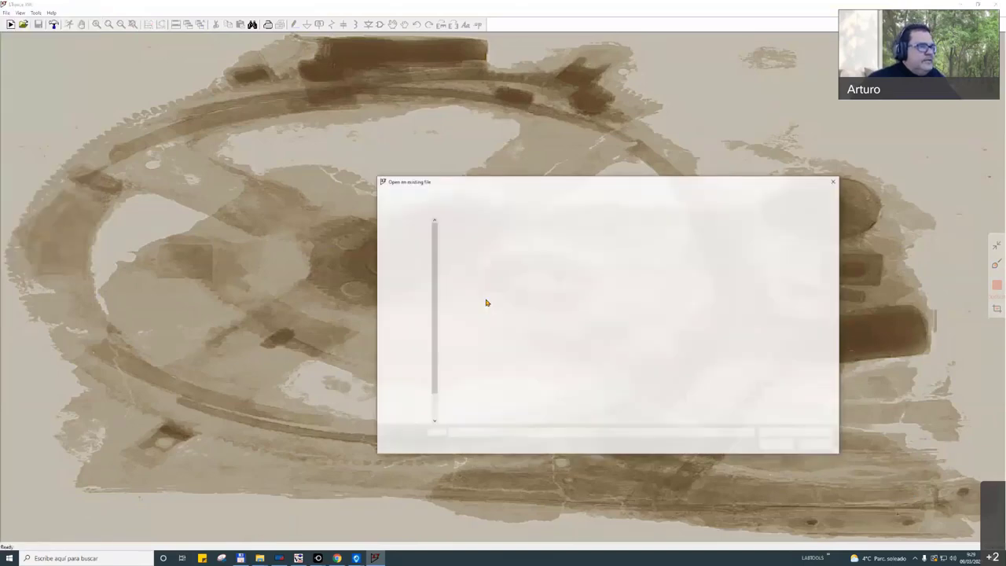
double_click(485, 298)
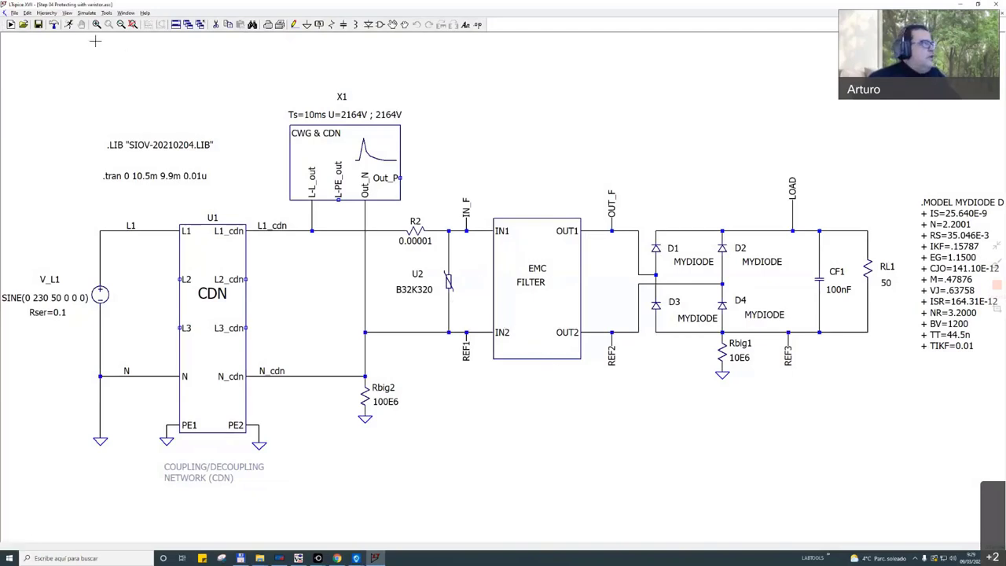
Run the varistor circuit simulation and switch to the presentation, advancing to the filter review slide.
click(69, 25)
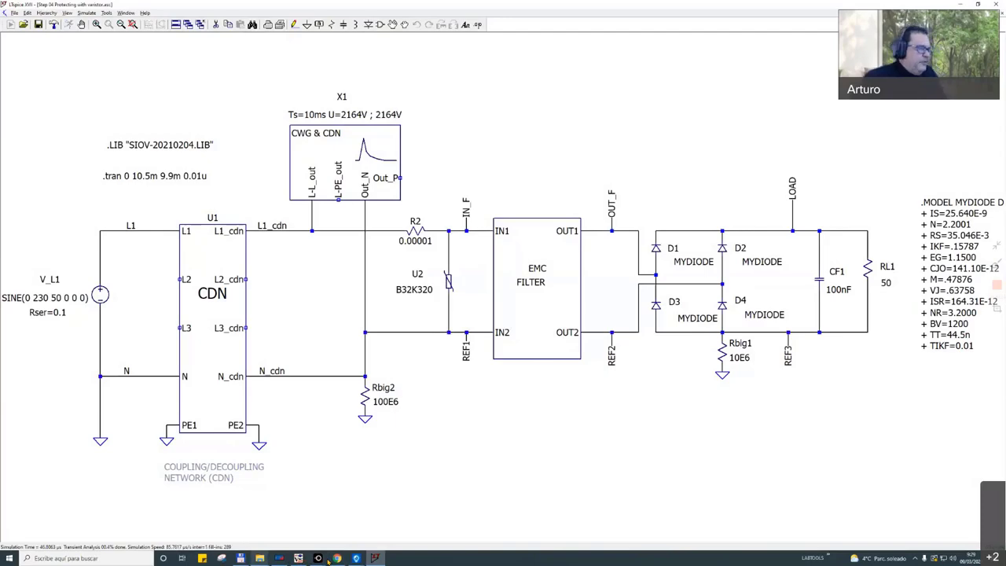
click(318, 558)
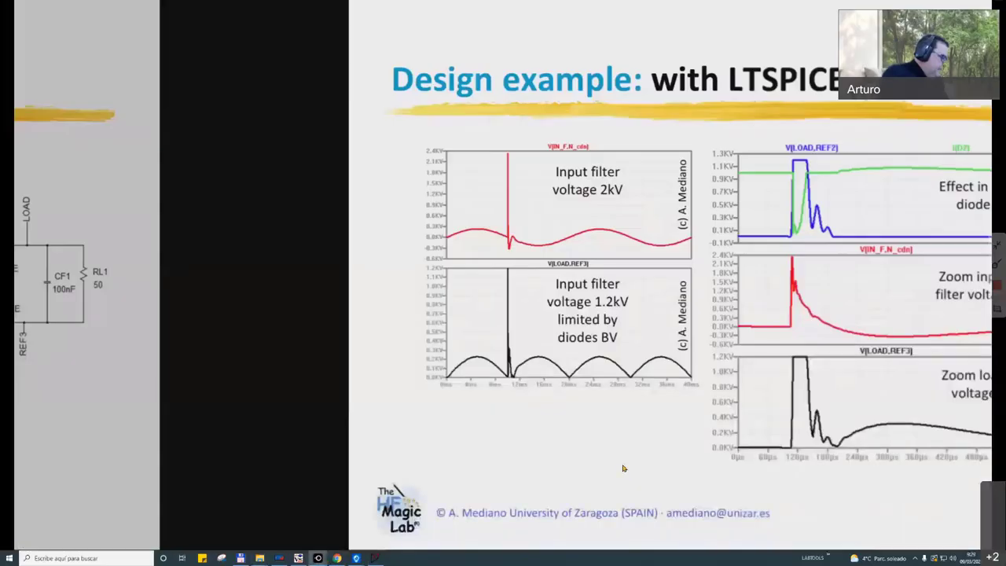
key(Right)
key(Right)
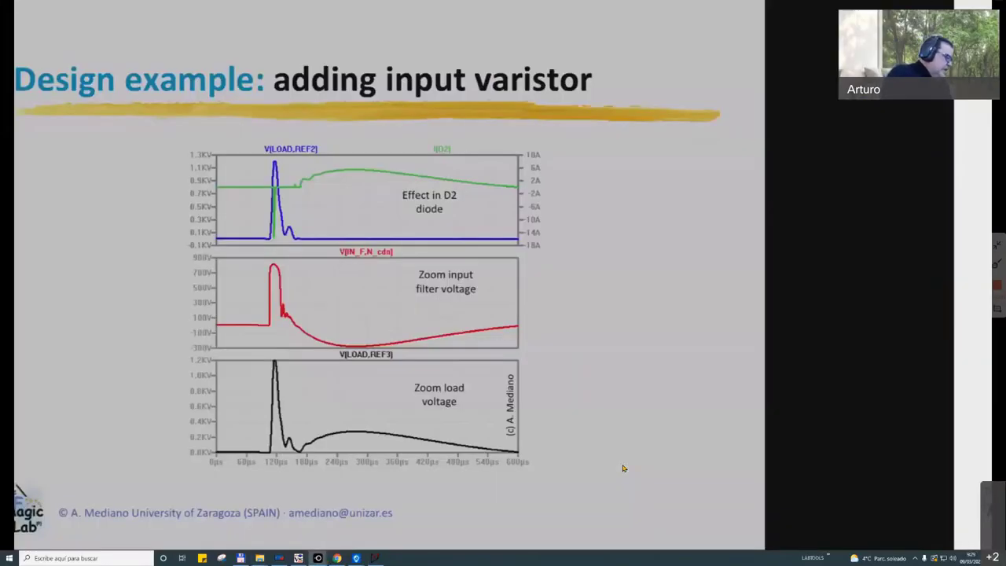
key(Right)
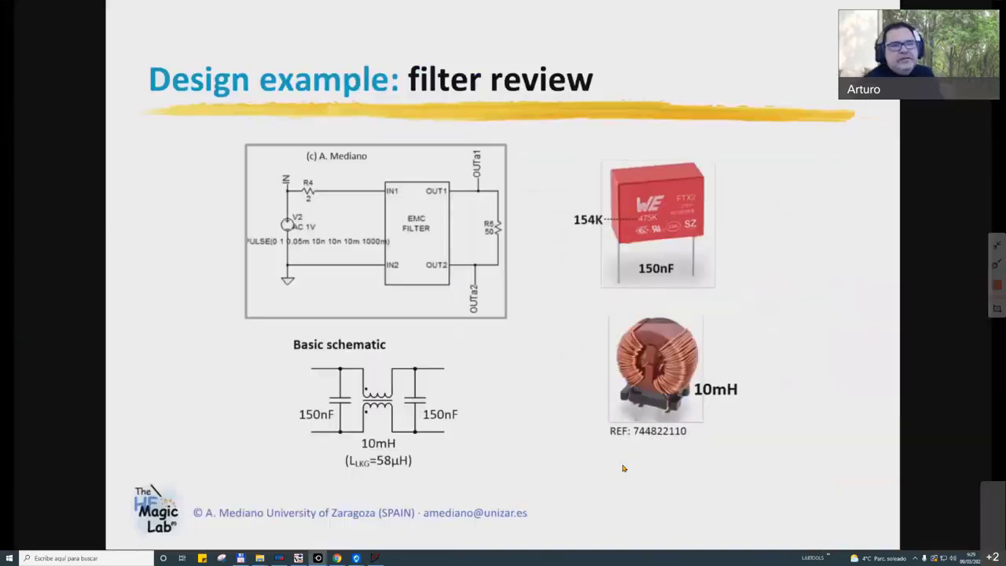
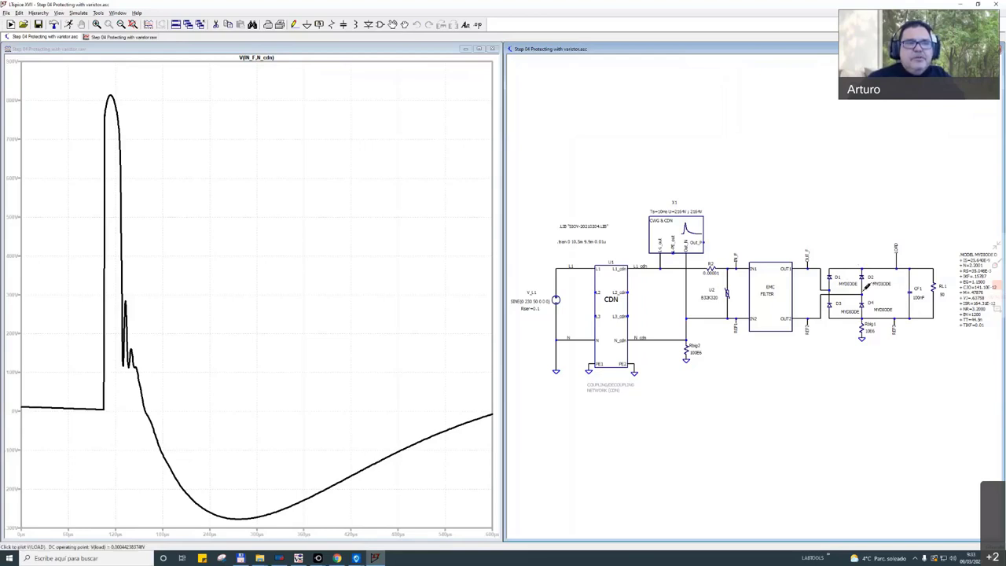
Add the D2 voltage from LOAD to REF2 and the filter output voltage from OUT_F to REF2 to the plot around the surge.
drag(866, 287, 865, 268)
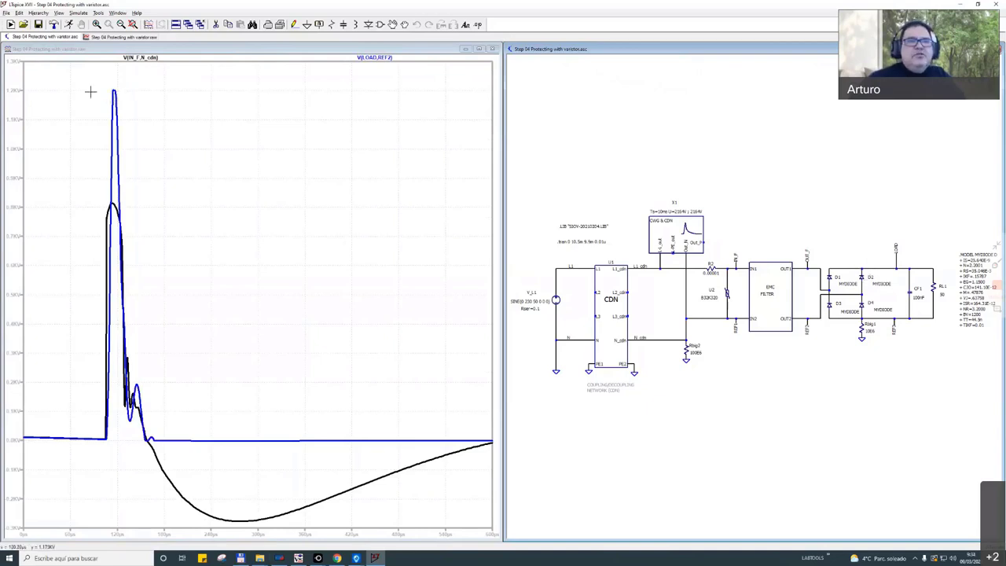
drag(65, 76, 256, 462)
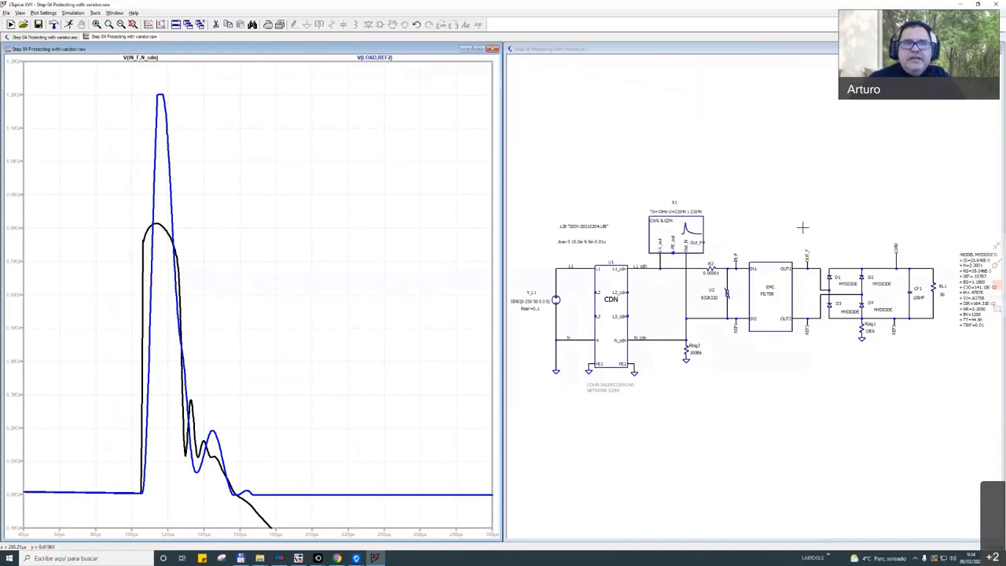
click(809, 287)
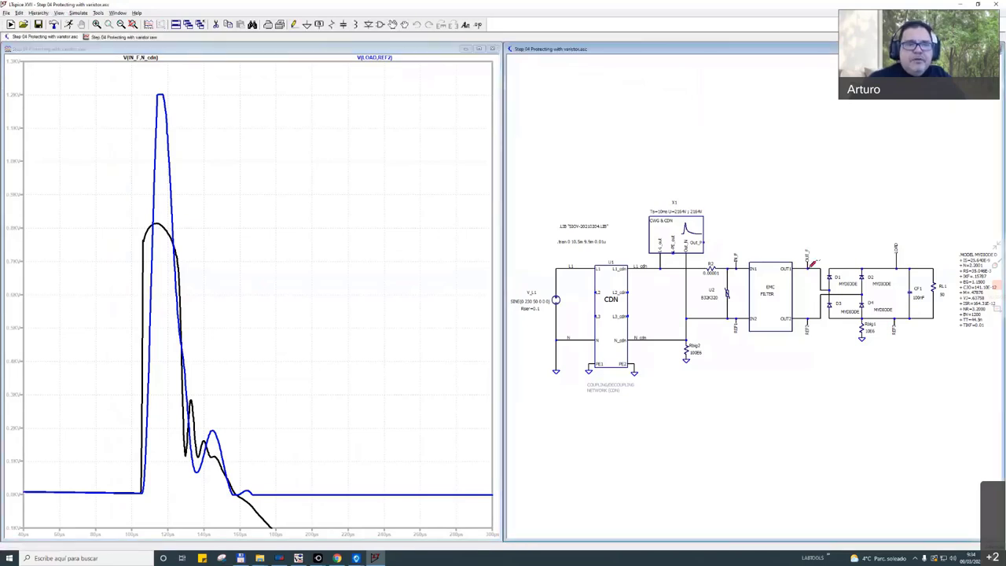
drag(813, 313, 810, 277)
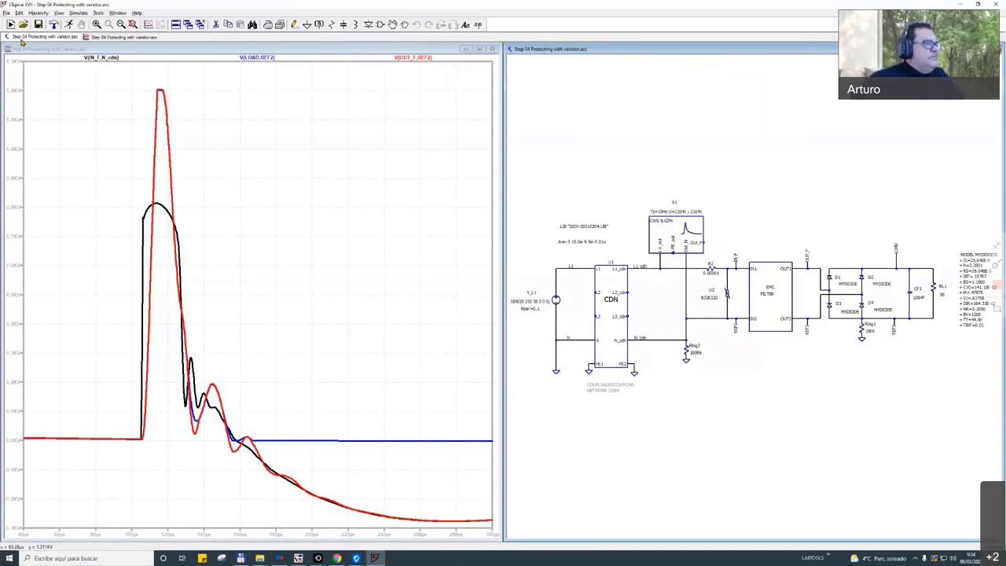
Open the Step 05 Testing filter schematic from the LTSPICE files folder.
key(ctrl+o)
click(487, 306)
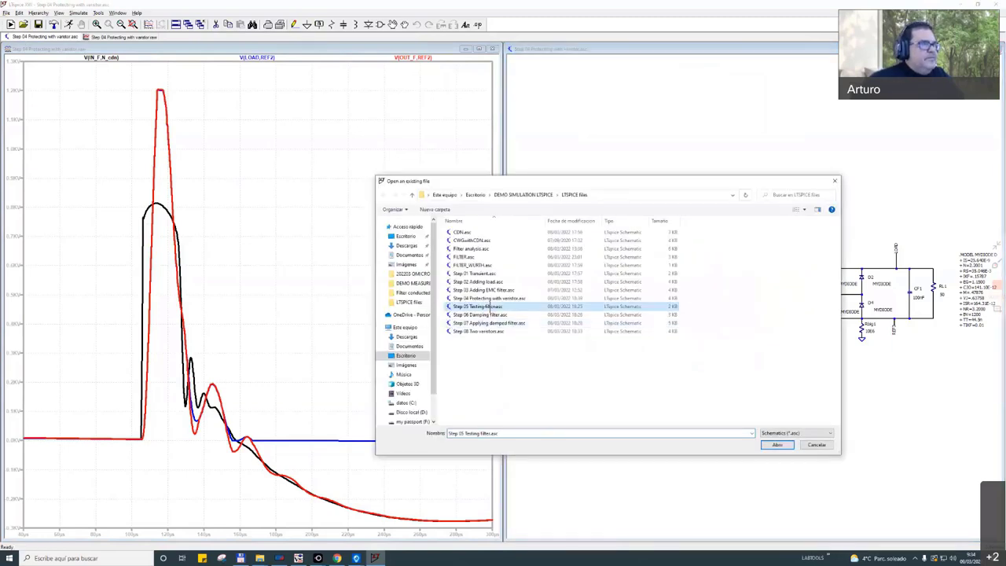
double_click(489, 306)
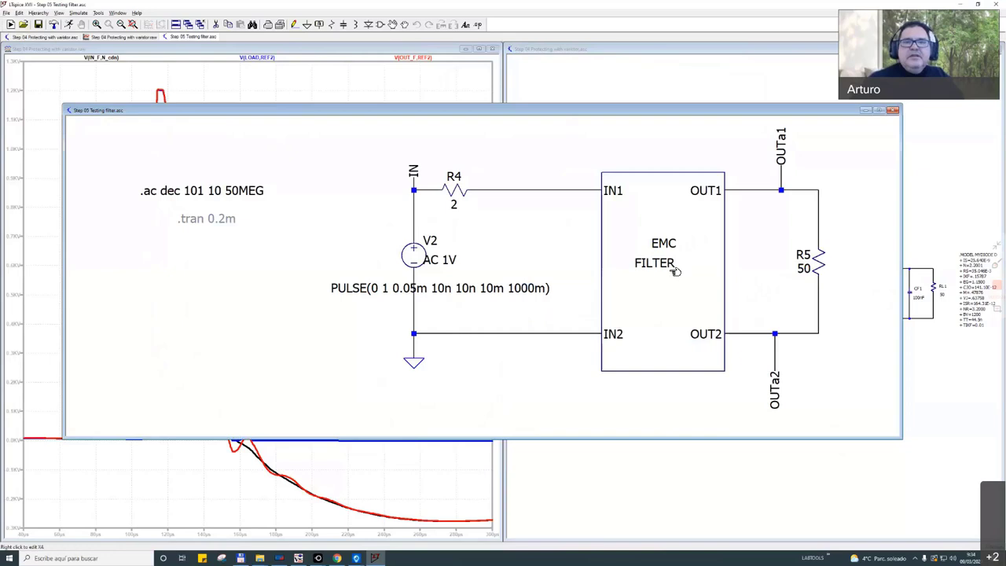
Examine the circuit inside the EMC filter block, compare its components with the filter review slide, and return to LTspice.
right_click(605, 273)
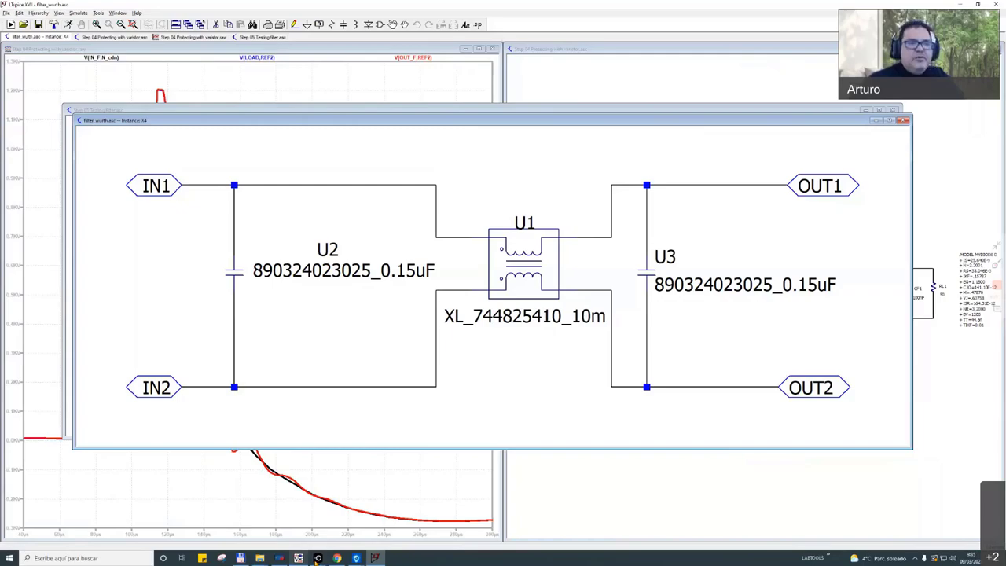
click(317, 558)
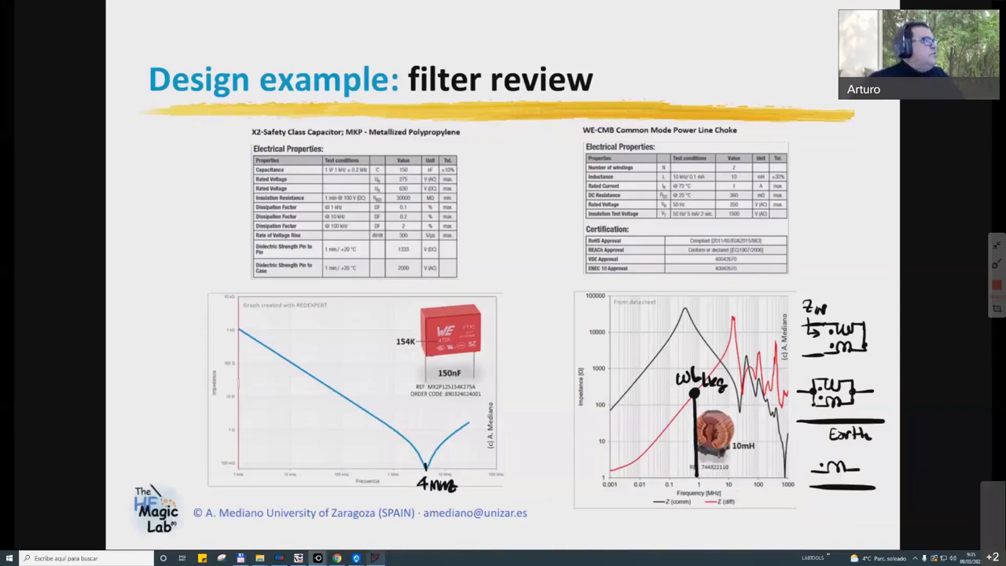
click(376, 557)
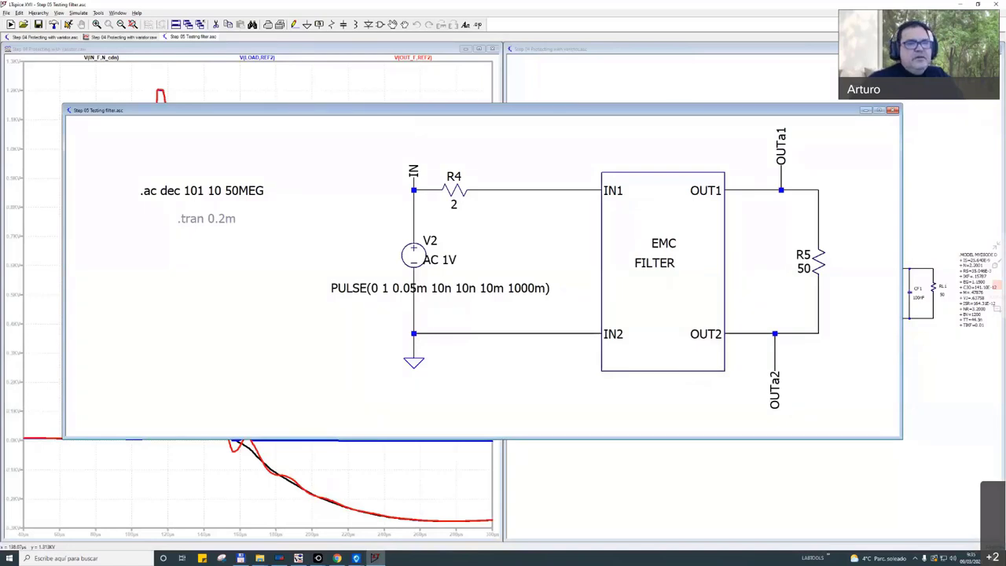
Run the filter's AC analysis and arrange only the Step 05 schematic and plot windows side by side.
key(alt+s)
key(r)
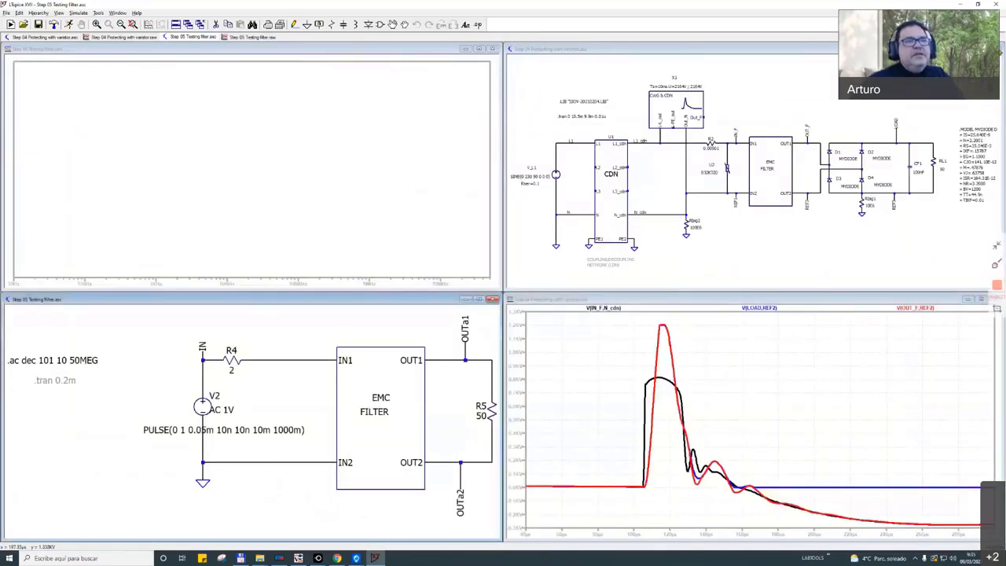
key(ctrl+F4)
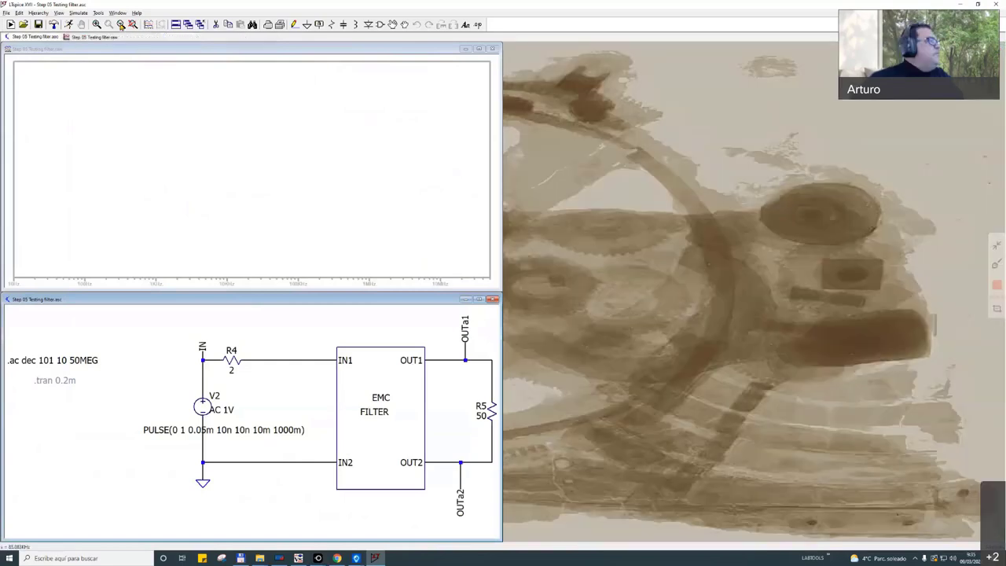
key(alt+w)
key(v)
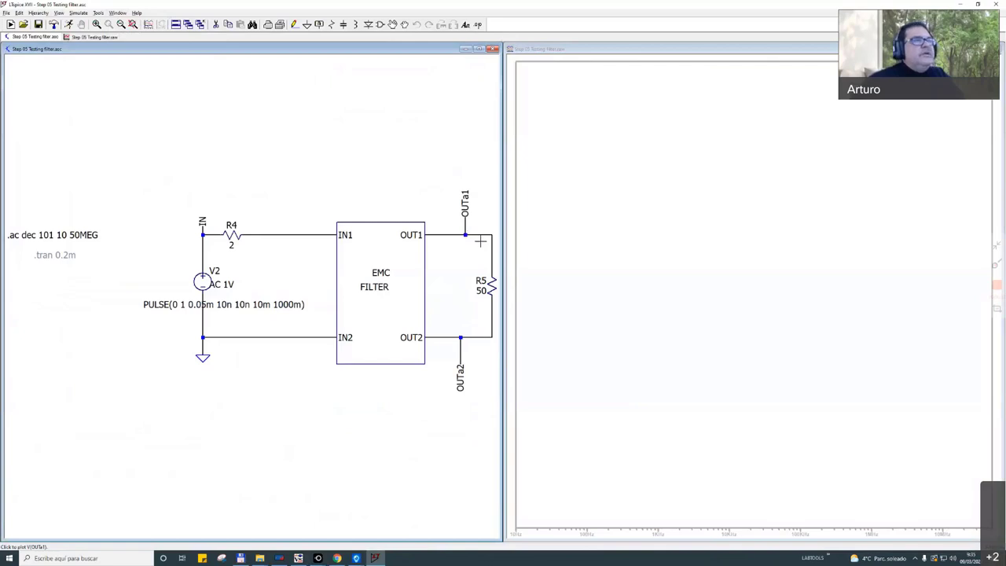
Plot the frequency response at node OUTa1 and attach a measuring cursor to its trace.
click(480, 235)
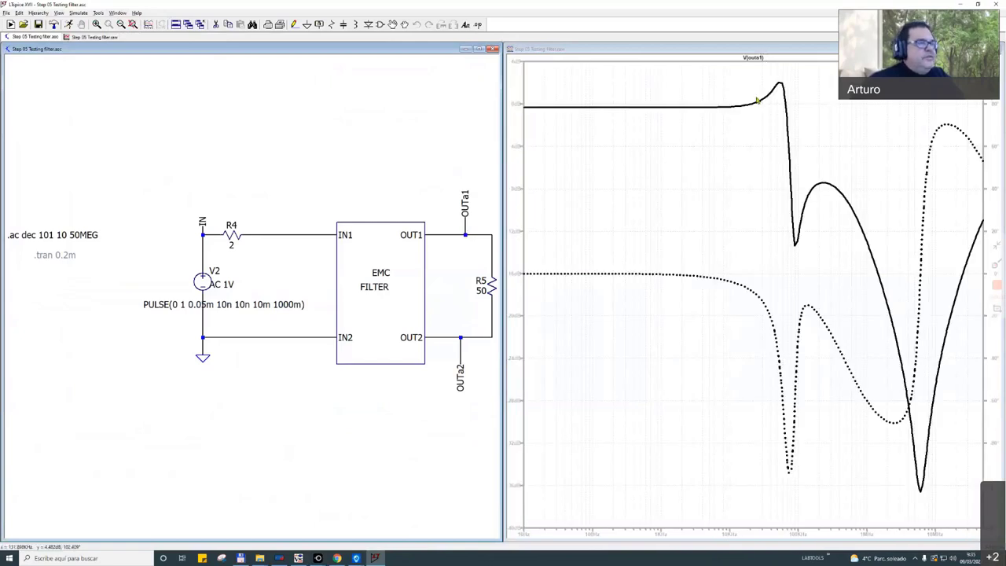
right_click(766, 57)
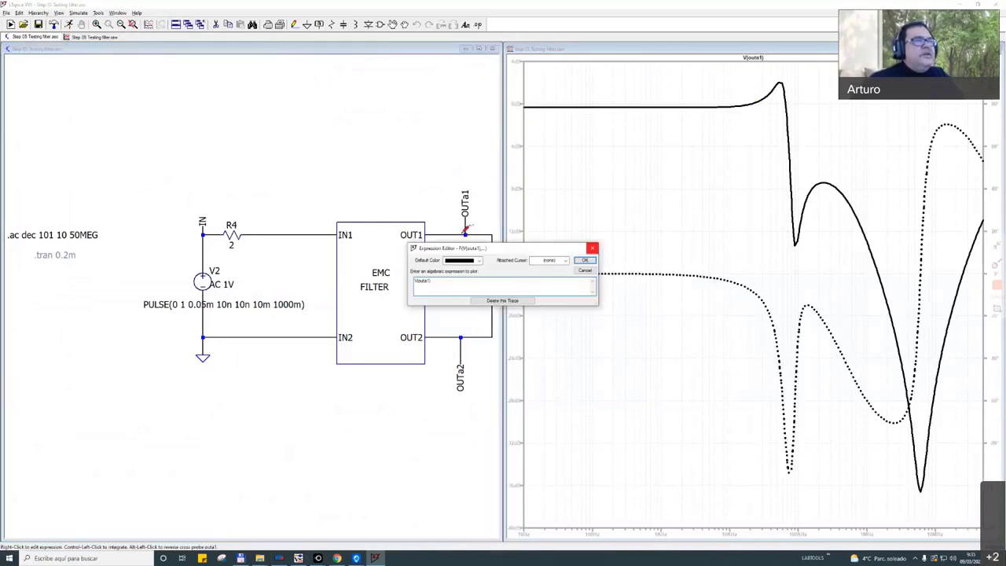
click(586, 260)
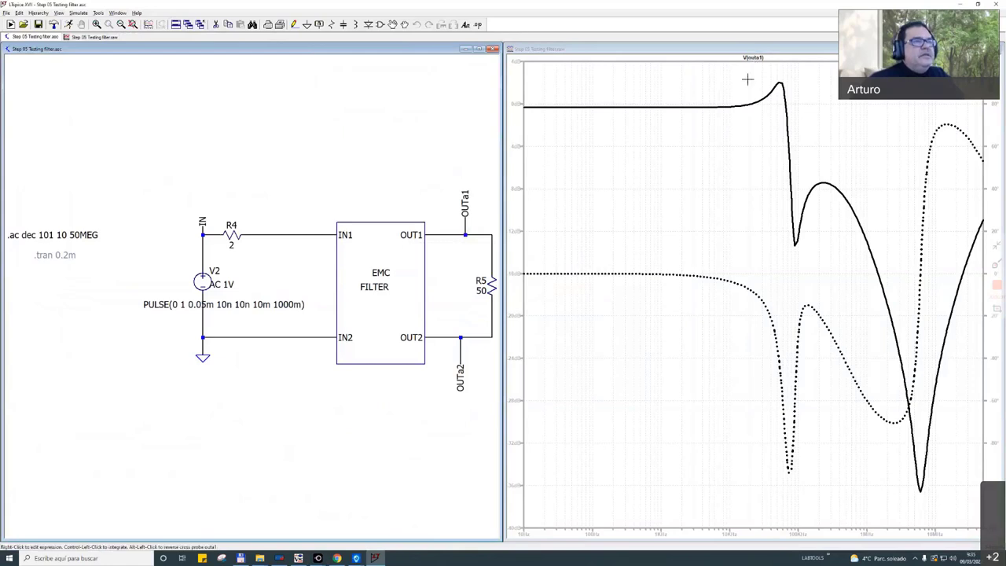
click(752, 57)
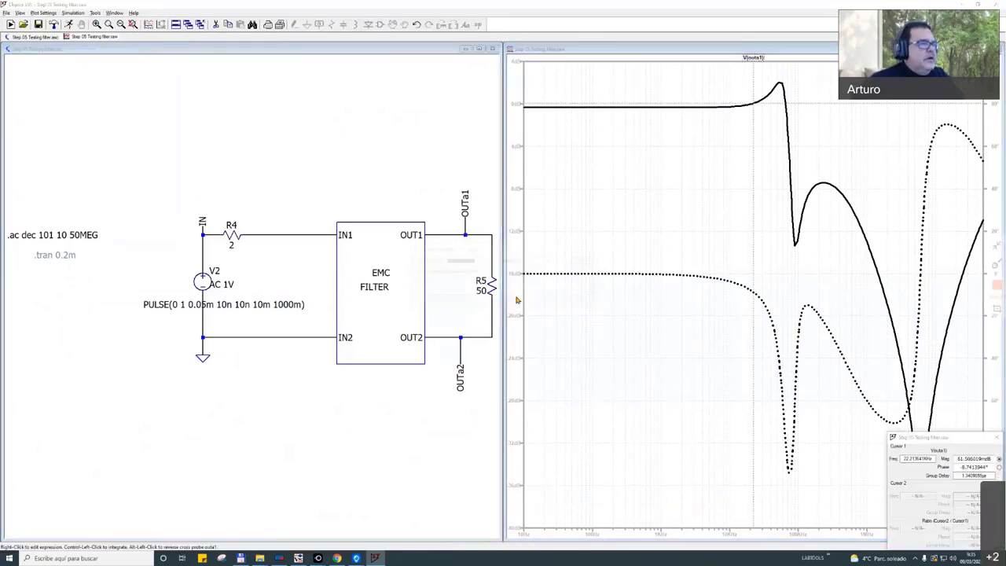
Clear the OUTa1 trace from the plot and plot that node's voltage again.
right_click(465, 233)
key(Return)
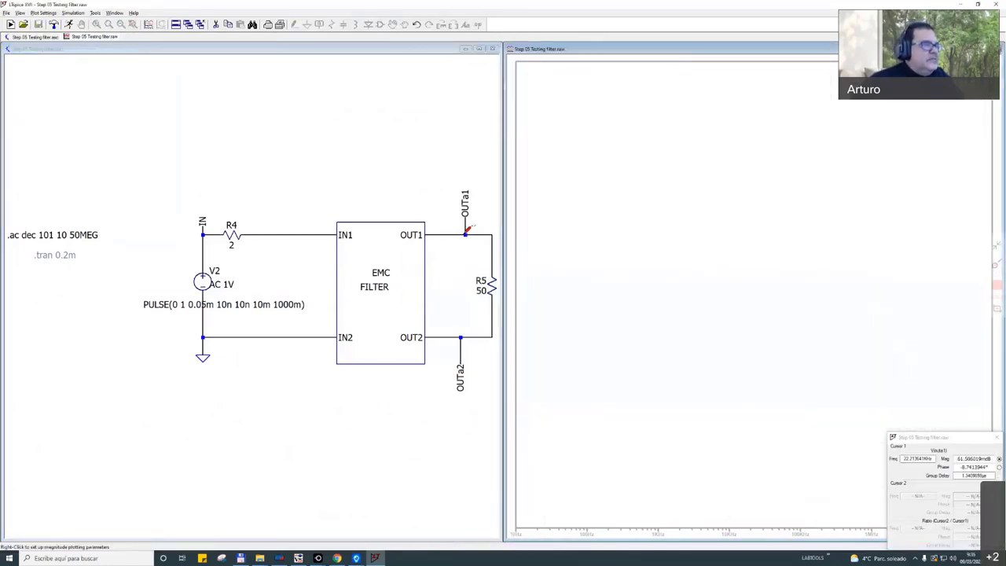
click(467, 231)
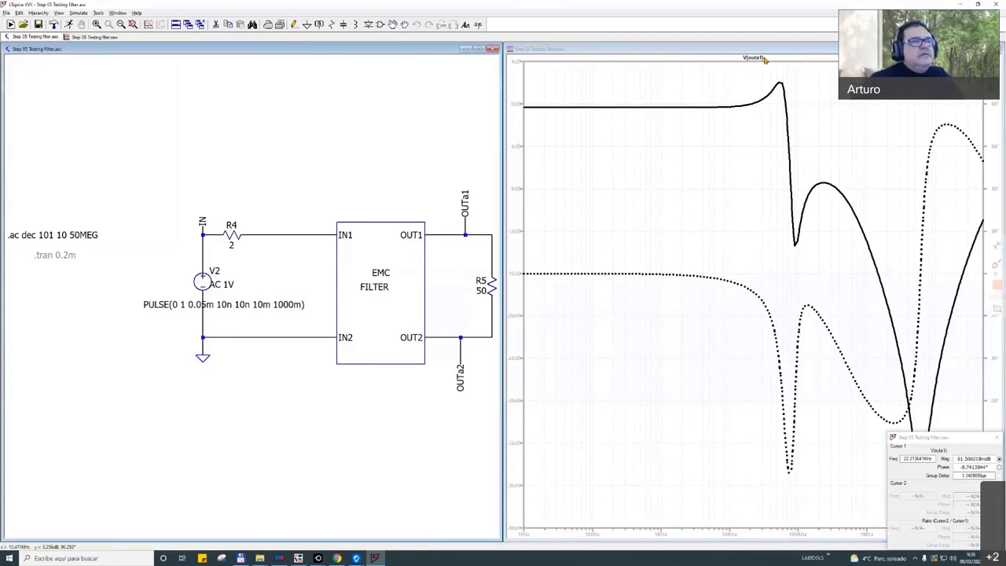
Replace the OUTa1 trace with the differential voltage between OUTa1 and OUTa2, and hide the plot's phase curve.
right_click(764, 60)
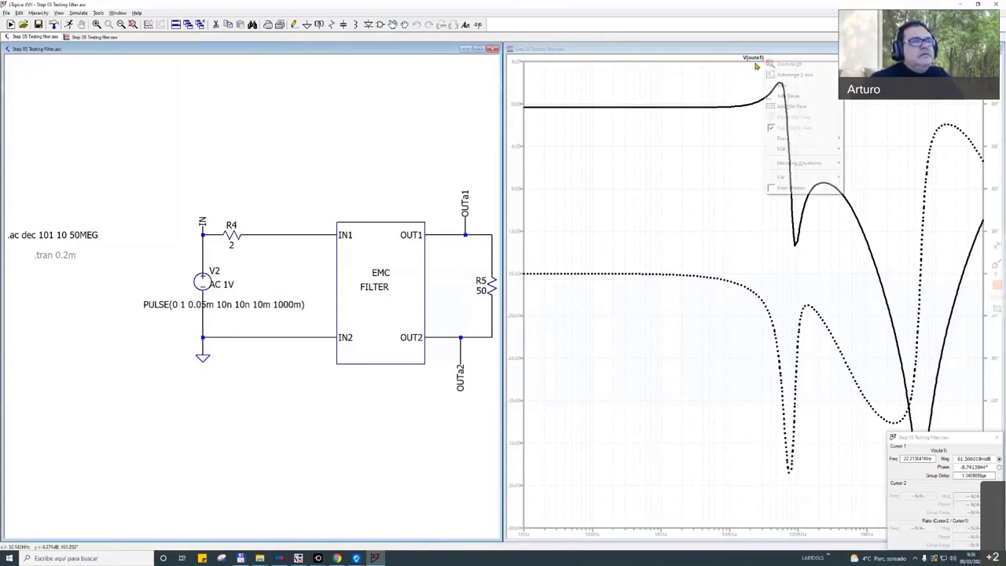
click(717, 150)
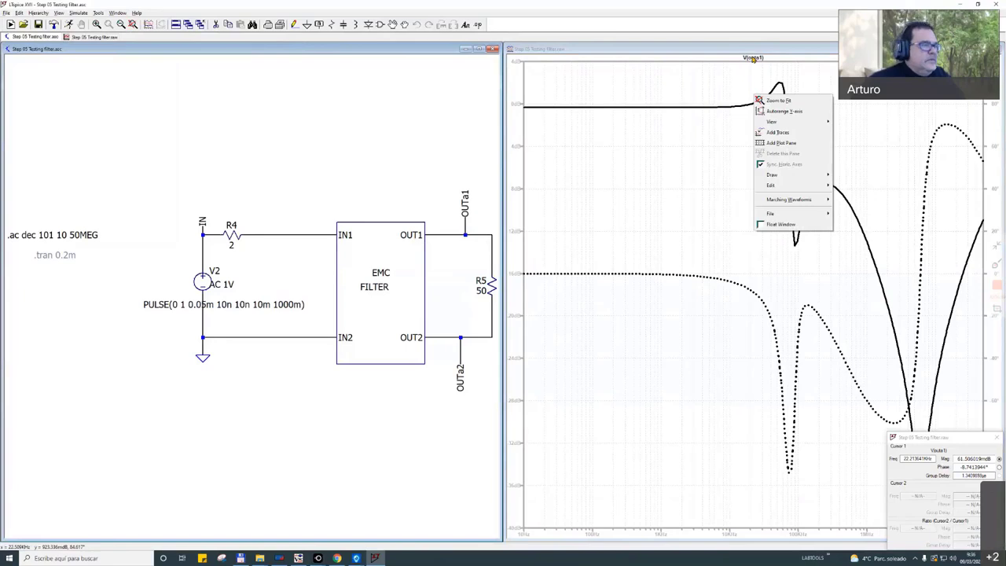
right_click(753, 58)
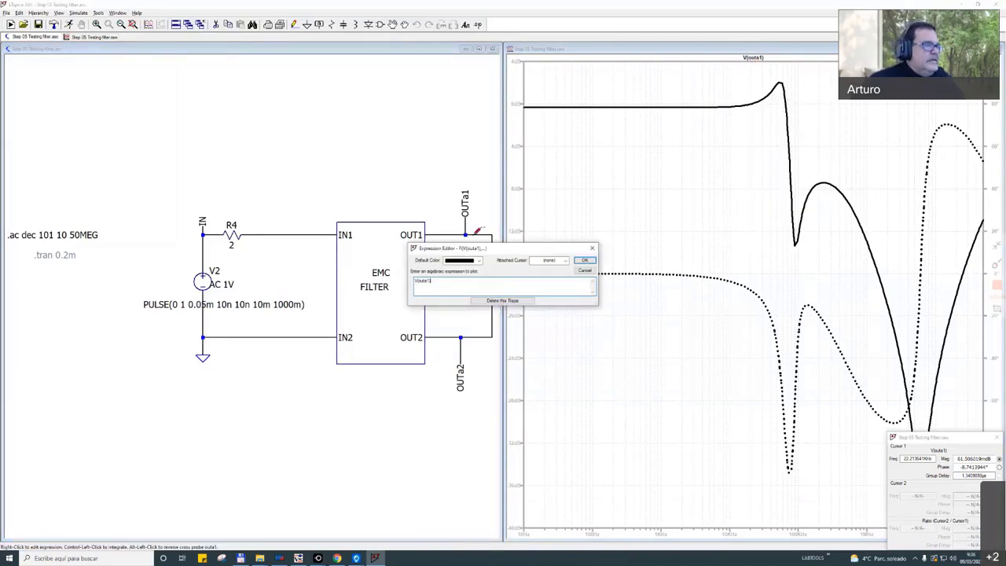
drag(473, 232, 474, 332)
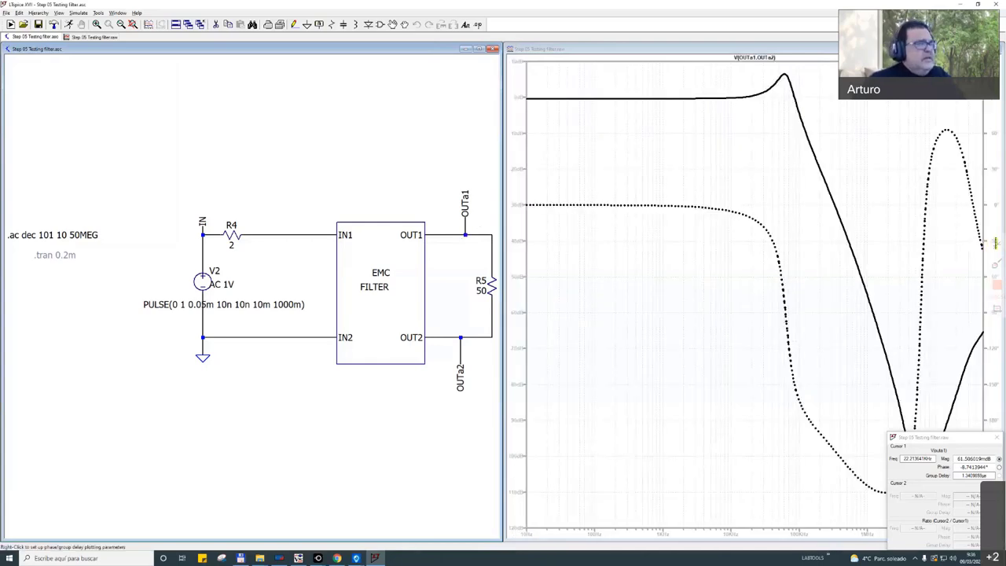
right_click(530, 303)
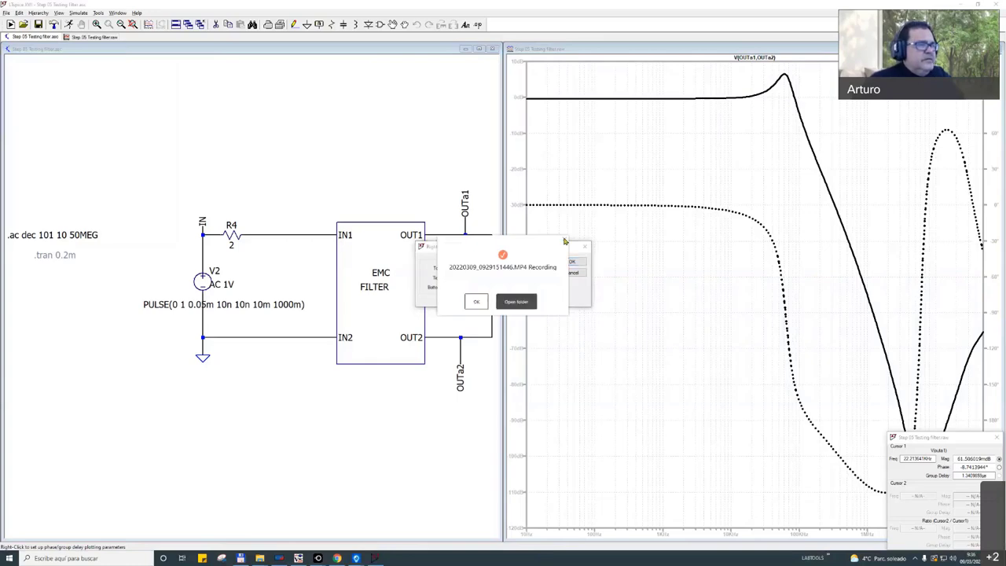
drag(564, 241, 665, 290)
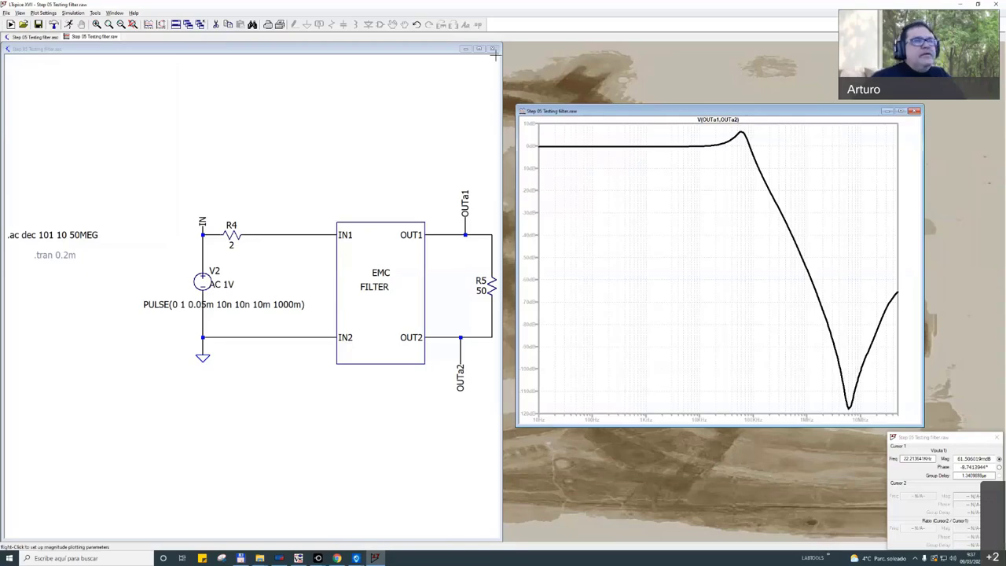
Close the Step 05 schematic and plot windows, and reopen Step 05 Testing filter.asc.
key(ctrl+F4)
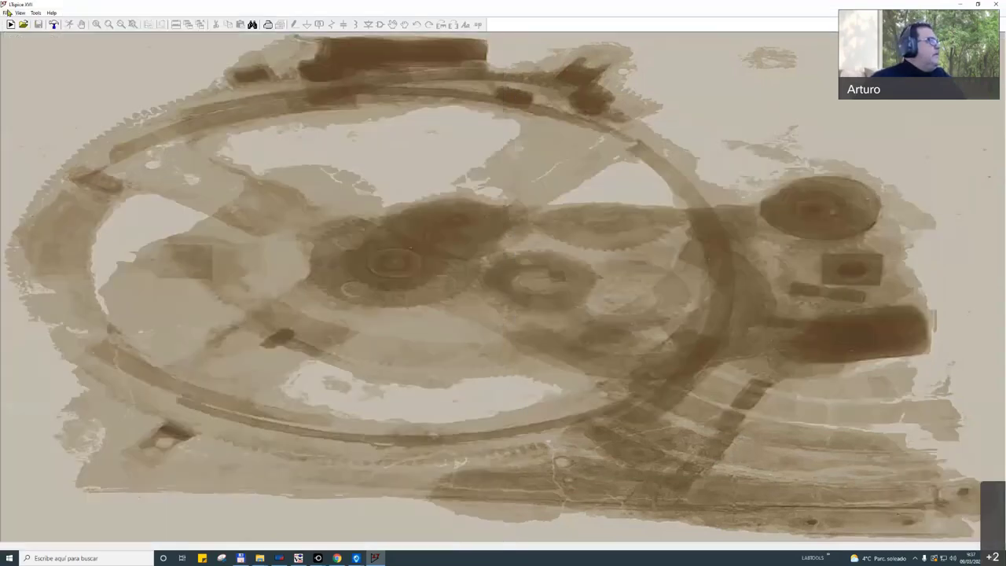
key(alt+f)
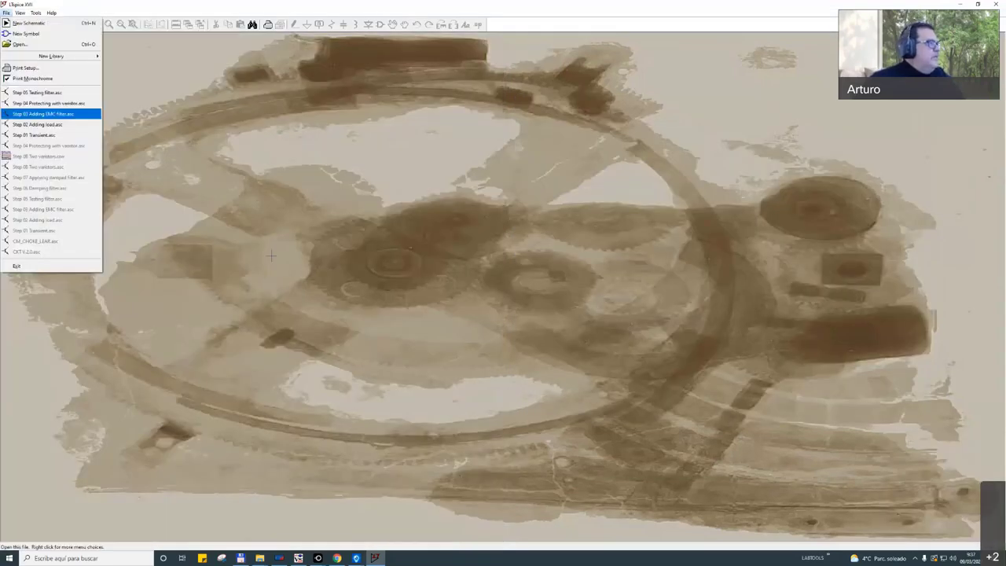
click(37, 91)
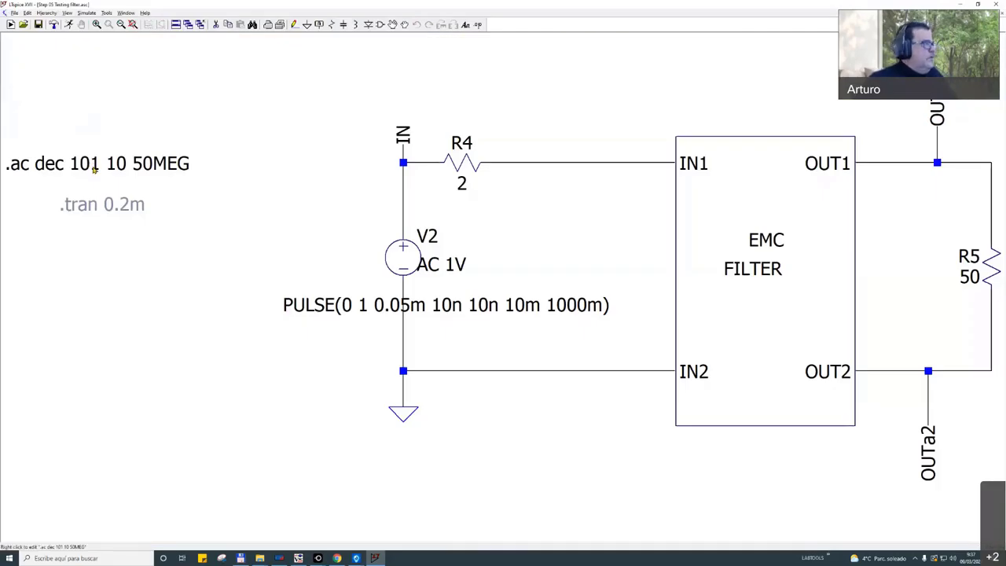
Turn the .ac dec 101 10 50MEG directive into a comment and make .tran 0.2m the active SPICE directive.
right_click(94, 169)
key(Escape)
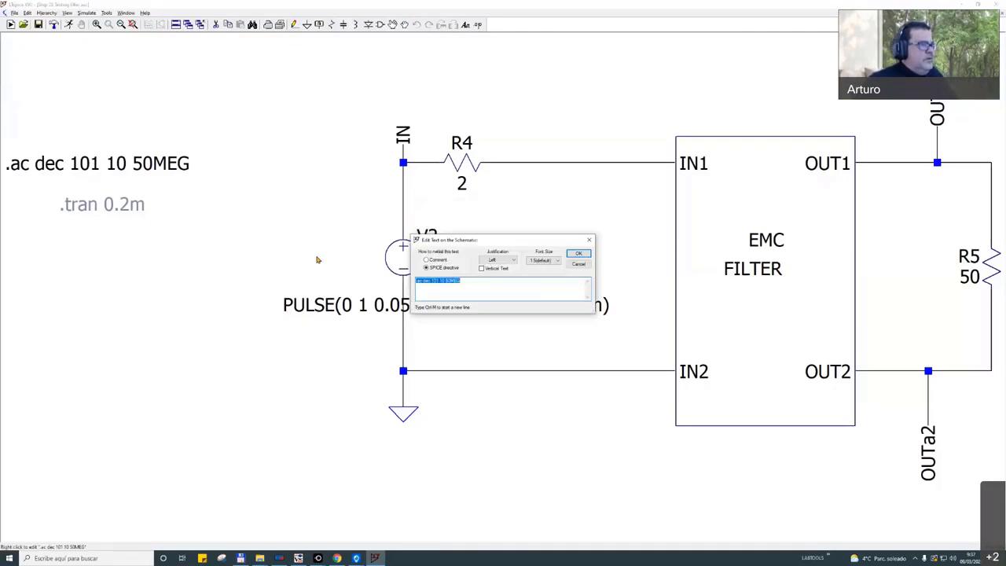
click(162, 186)
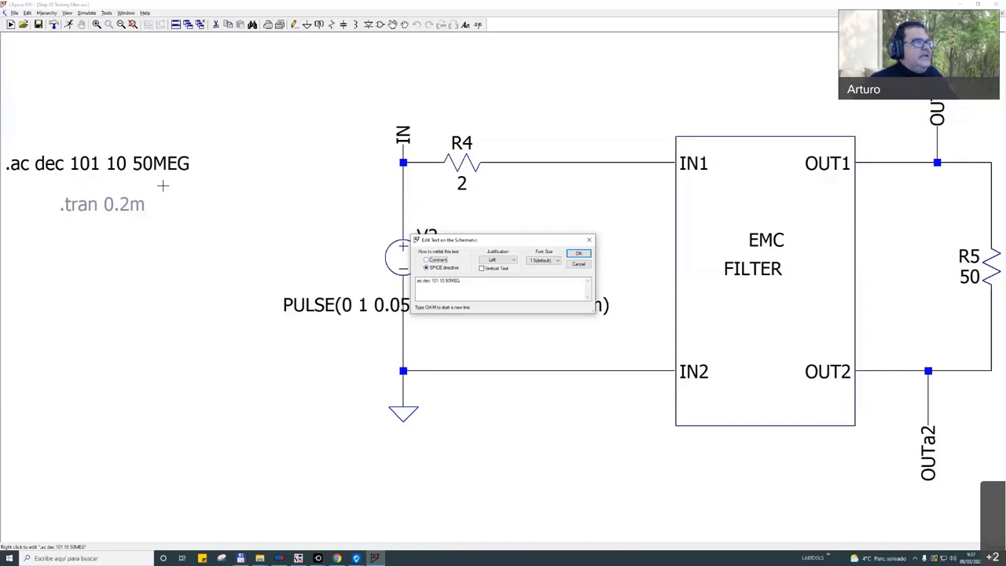
key(Return)
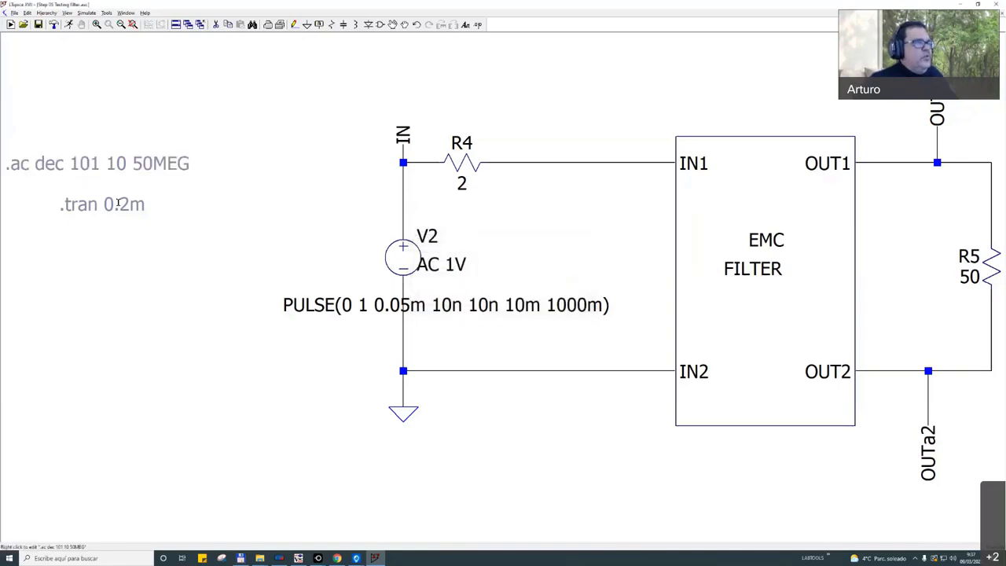
click(426, 268)
key(Return)
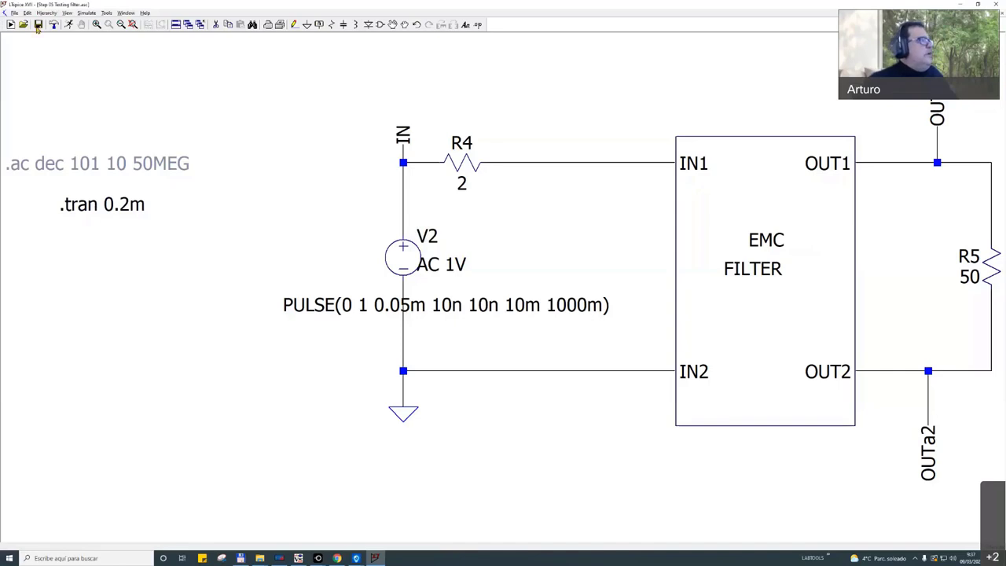
Run the transient simulation and plot the IN voltage together with the differential output between OUTa1 and OUTa2.
click(69, 25)
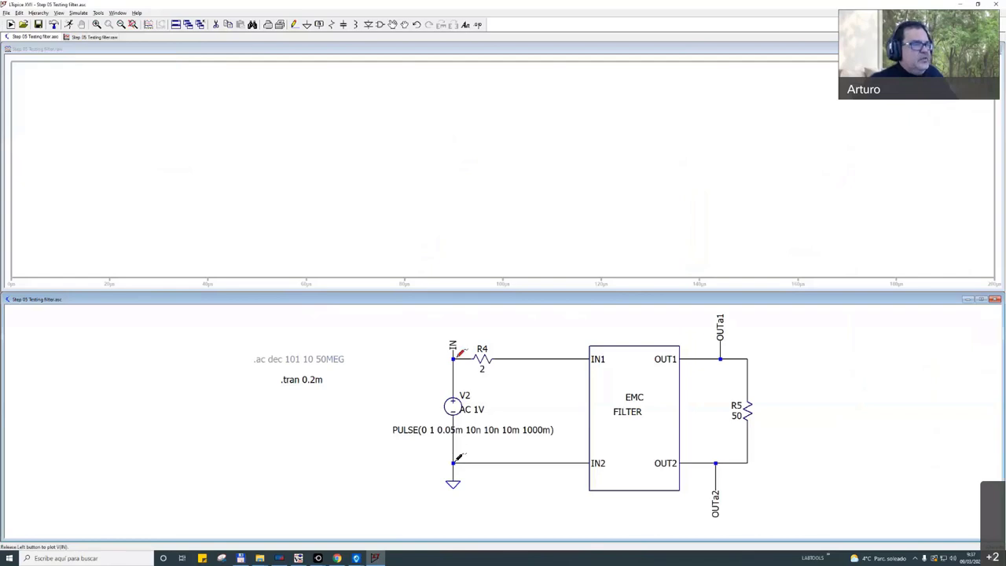
scroll(464, 352, up, 2)
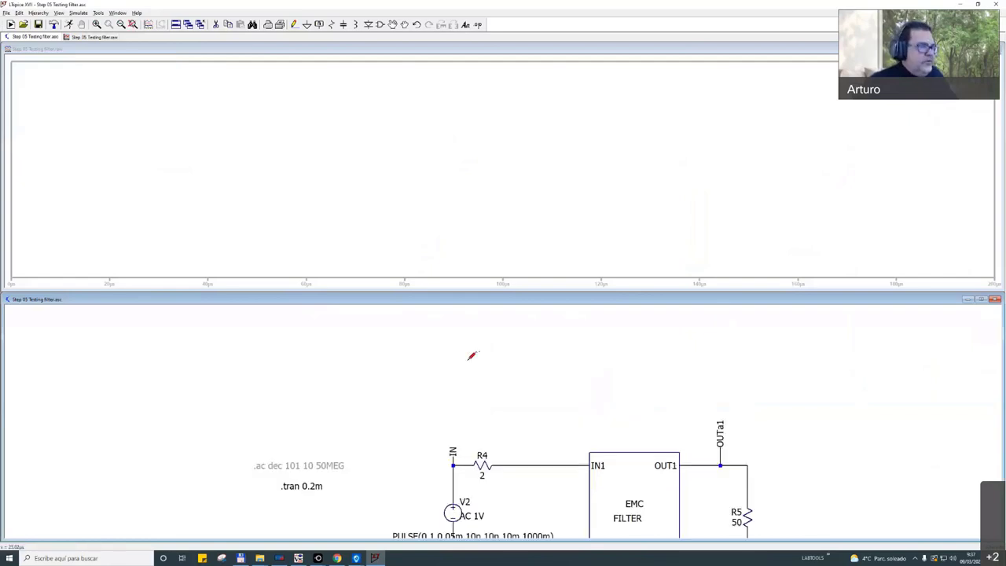
scroll(472, 356, down, 2)
drag(453, 358, 454, 458)
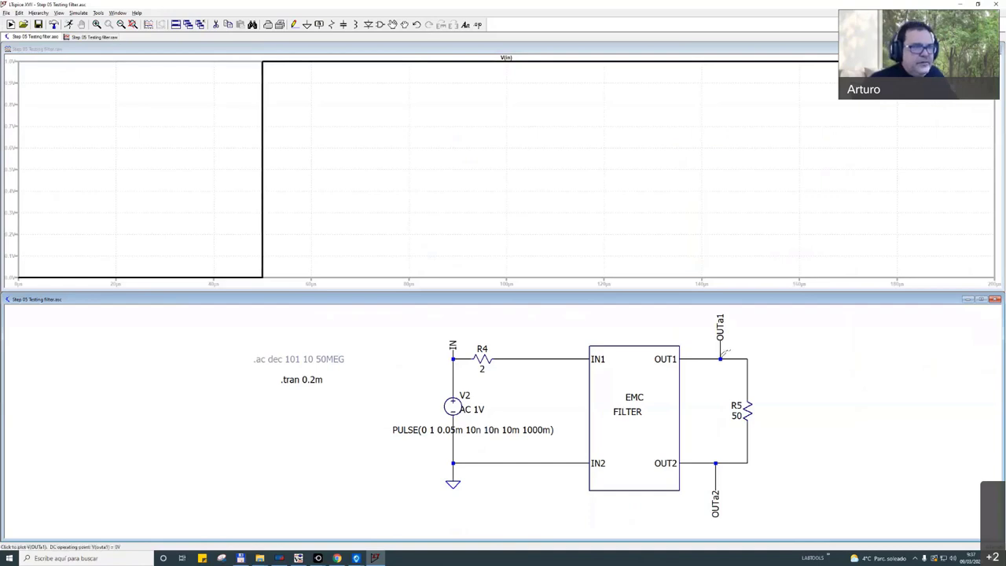
drag(715, 462, 715, 462)
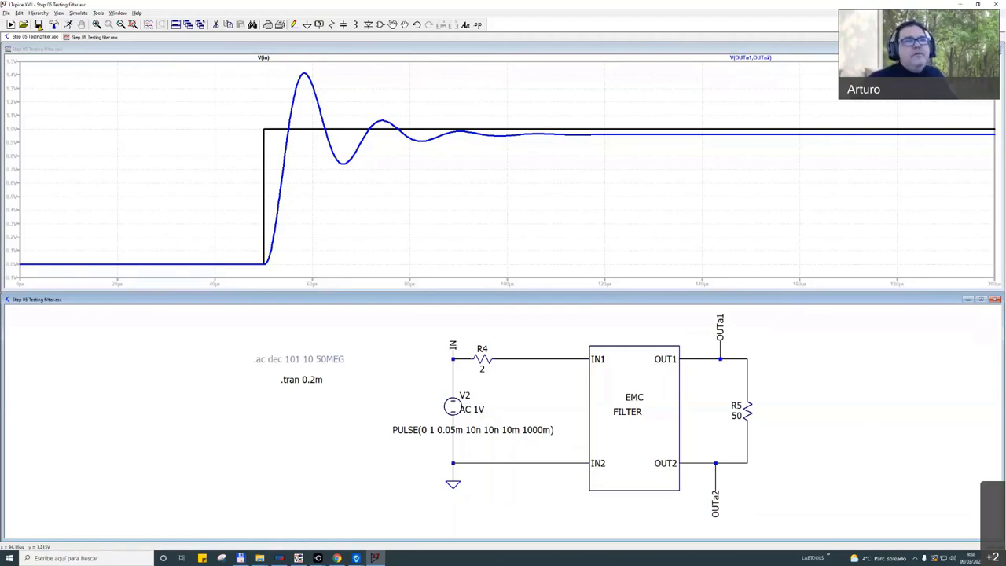
Close the Step 05 plot and schematic without saving the changes, and open Step 06 Damping filter.asc.
click(997, 296)
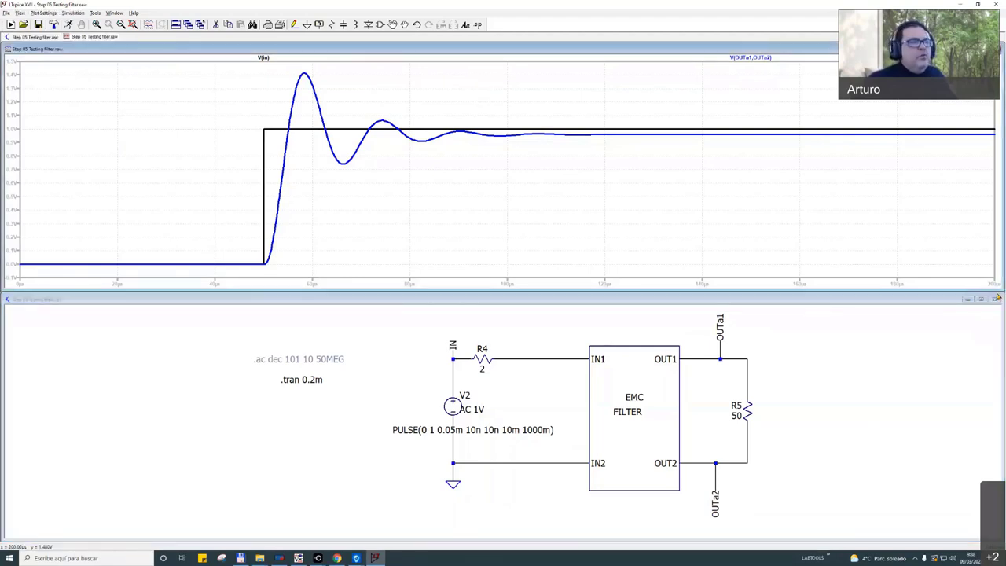
click(997, 297)
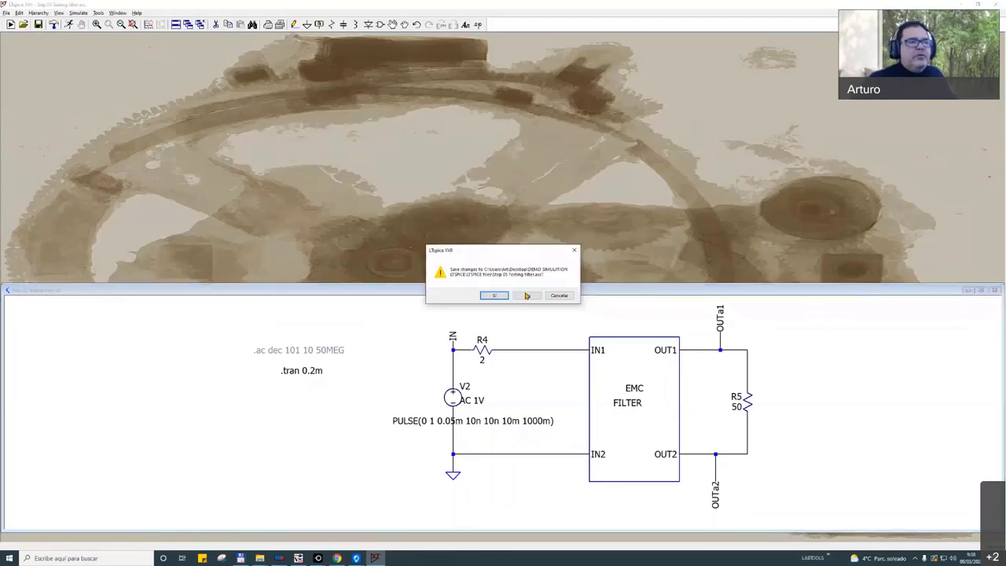
click(526, 296)
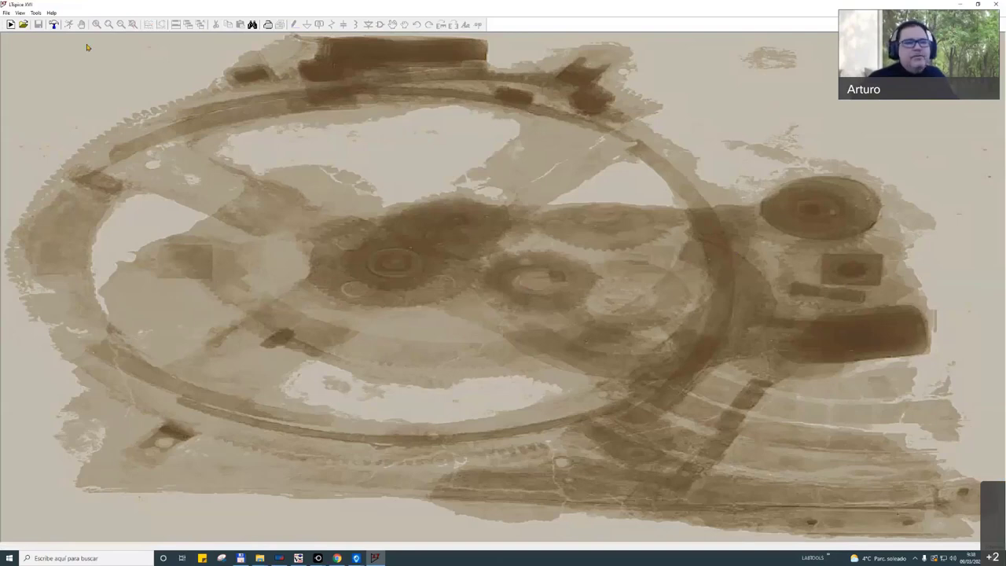
click(6, 12)
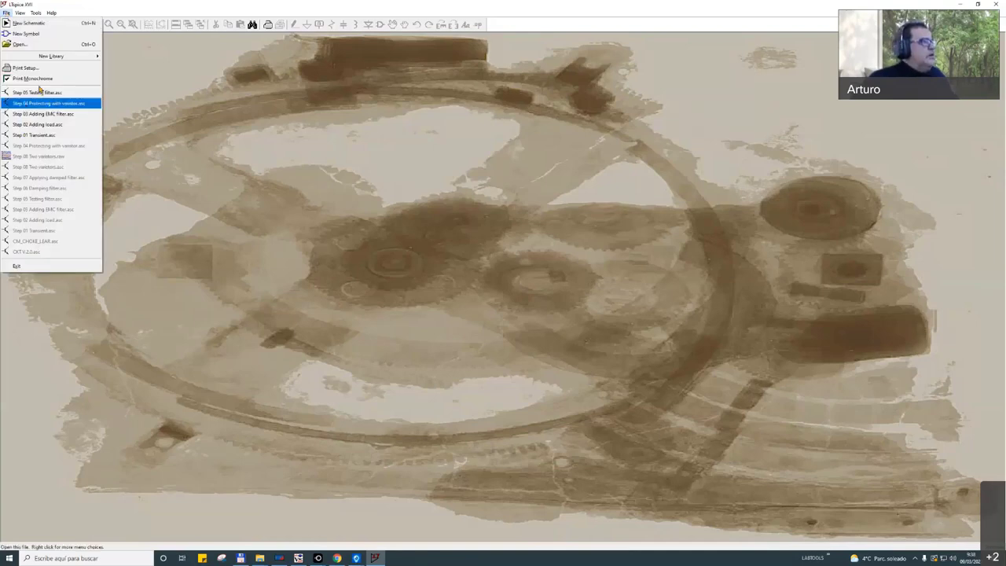
click(19, 44)
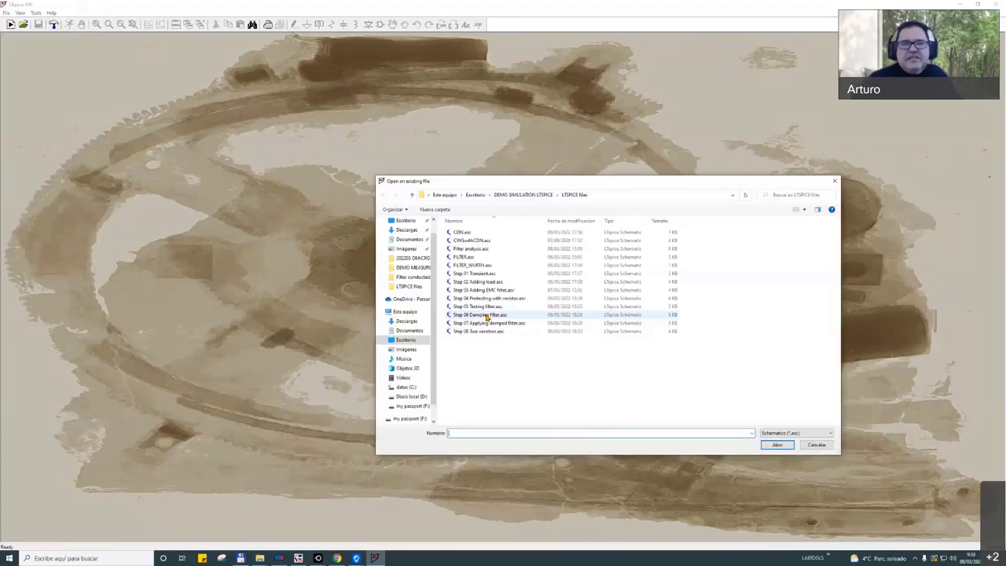
double_click(486, 314)
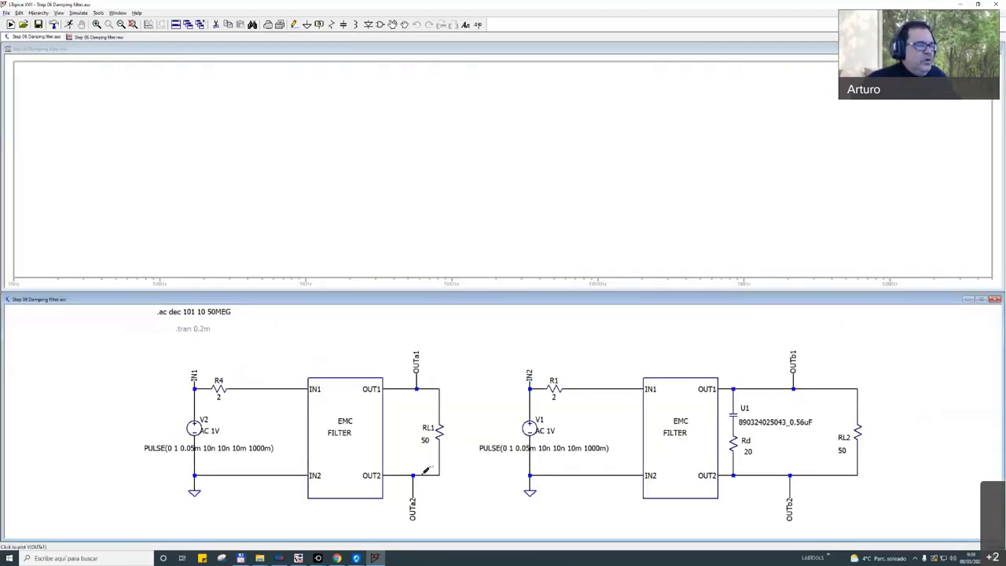
Plot the frequency responses of the differential output OUTa1–OUTa2, the input IN1 and the damped differential output OUTb1–OUTb2.
drag(418, 388, 343, 443)
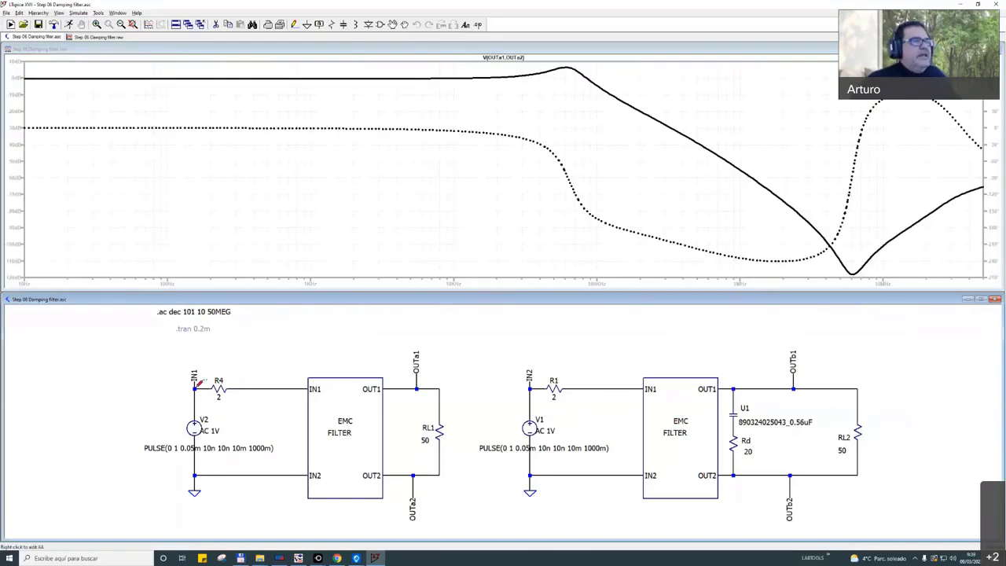
click(516, 388)
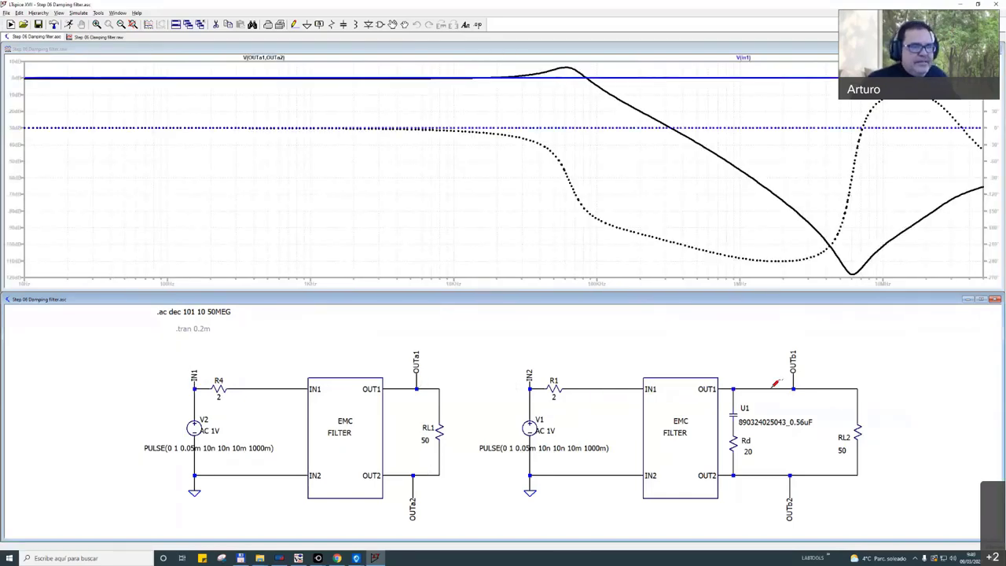
drag(775, 383, 774, 470)
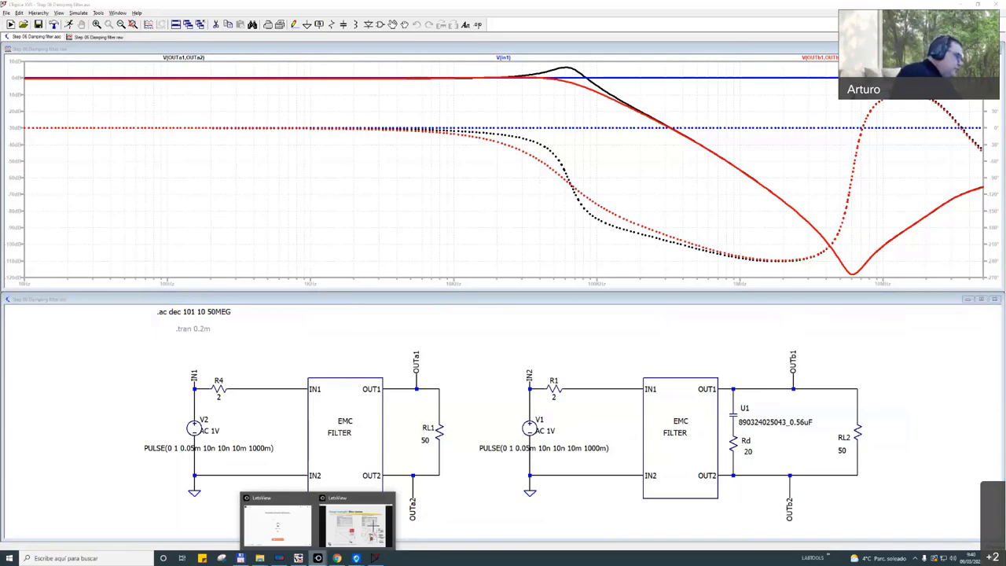
Switch to the LetsView whiteboard to explain the filter's RC damping network, and return to LTspice.
click(373, 524)
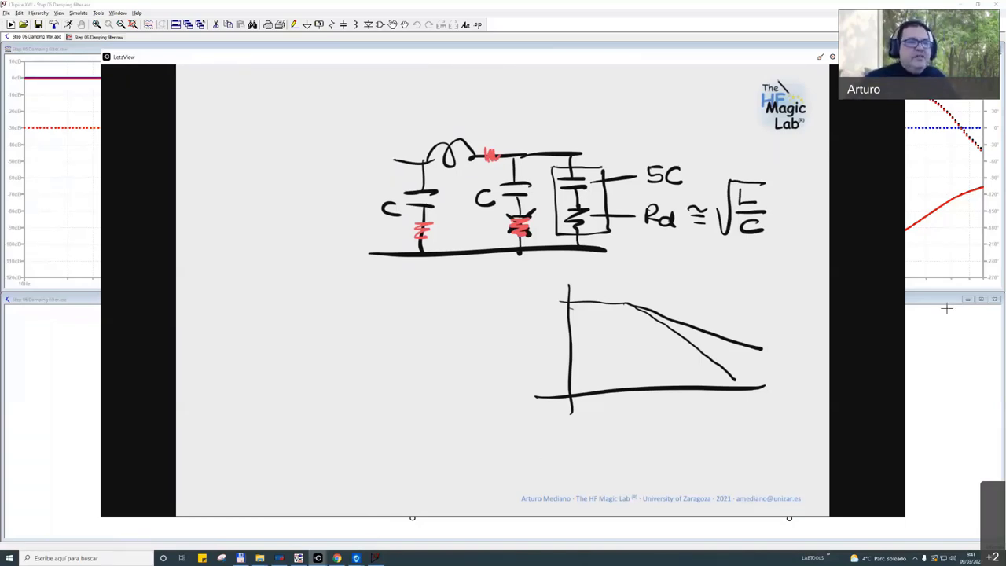
click(982, 279)
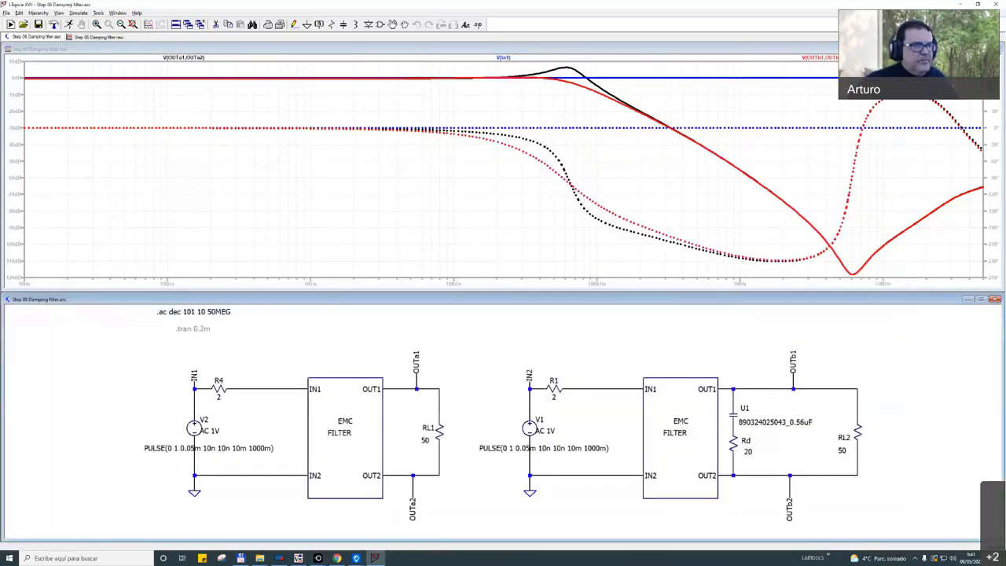
Open Step 07 Applying damped filter.asc and run its transient simulation.
key(ctrl+o)
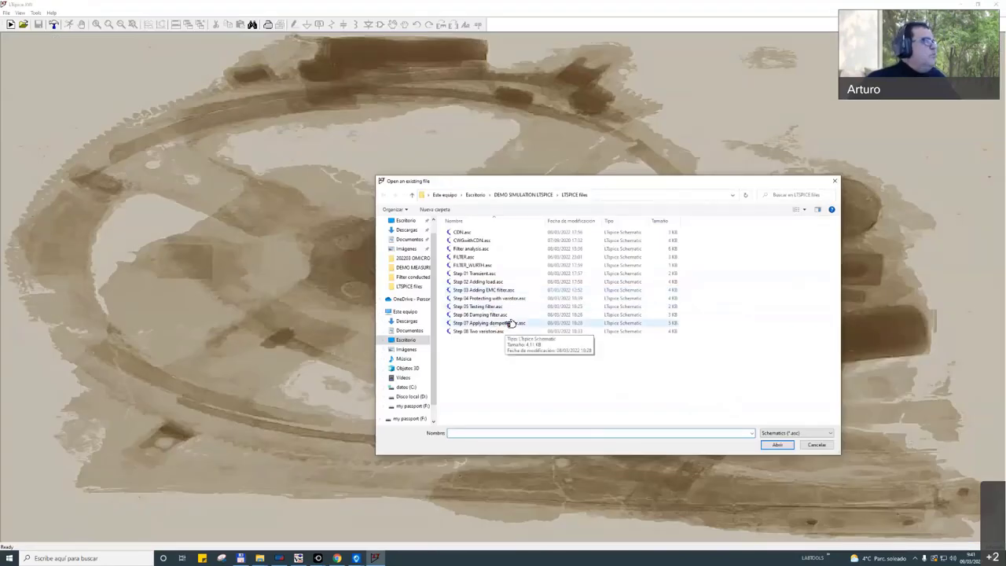
double_click(510, 322)
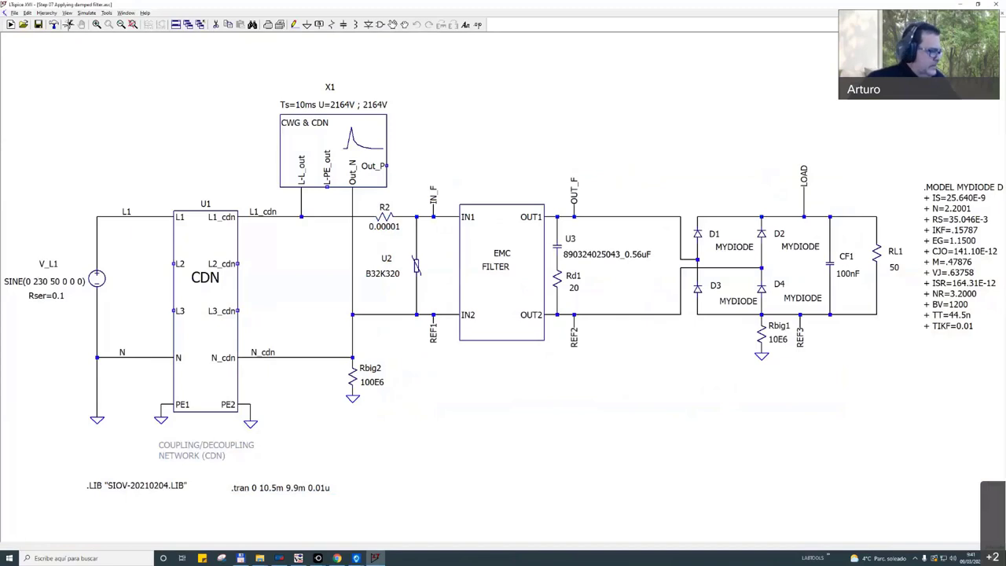
click(69, 24)
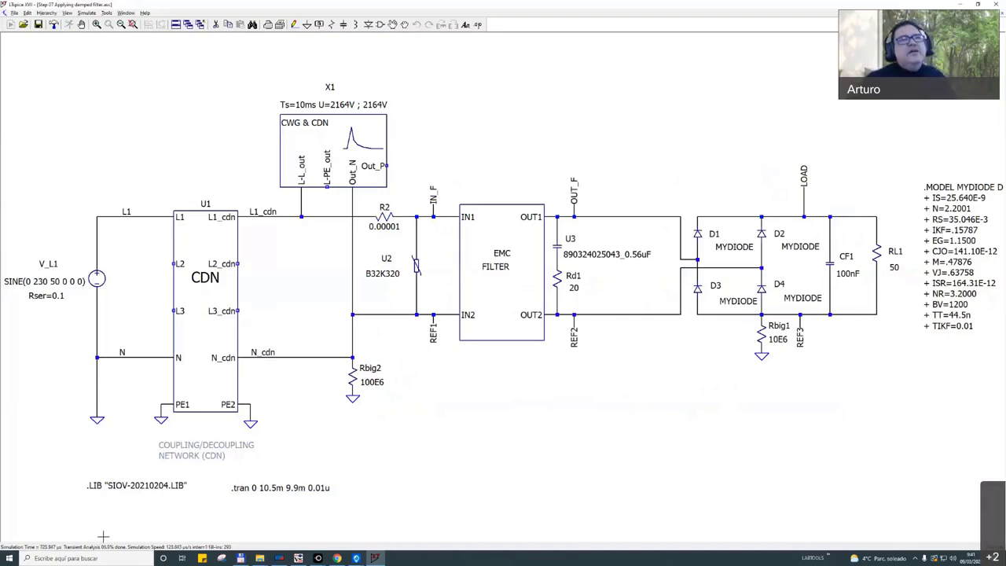
Switch to Bode Analyzer Suite, open FILTER RESPONSE.bode3 from the DEMO MEASUREMENT folder and run a single measurement.
click(959, 6)
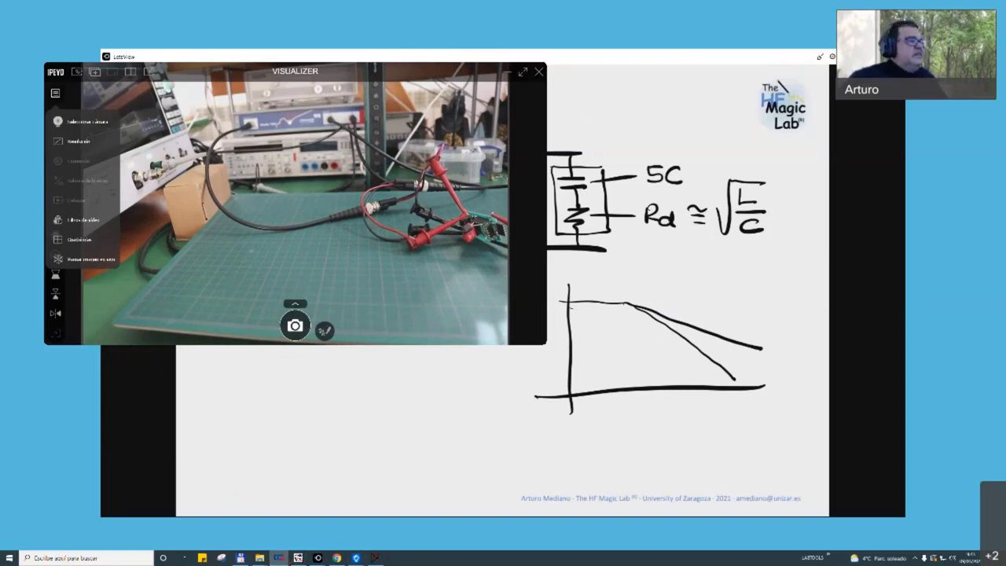
key(alt+Tab)
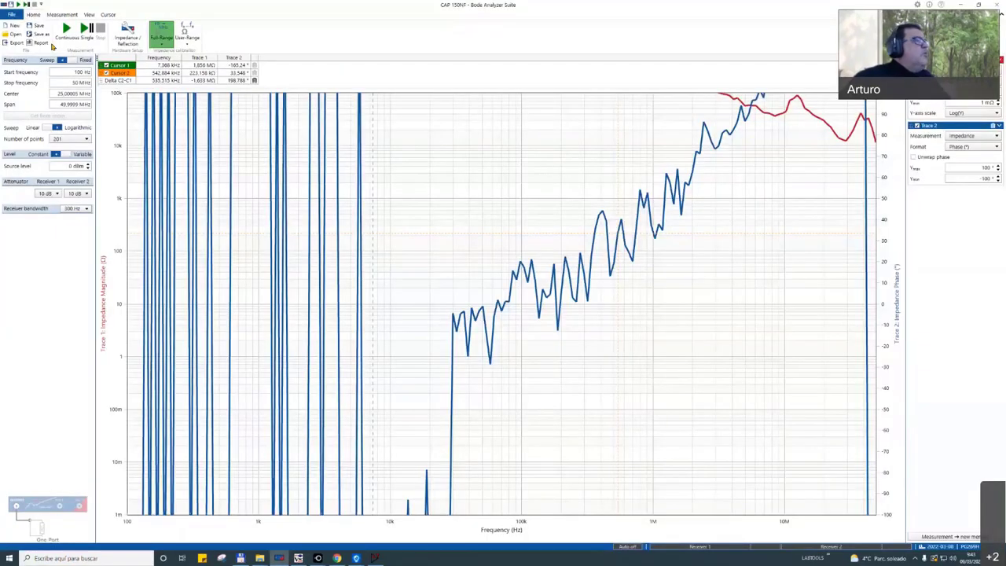
drag(334, 5, 4, 23)
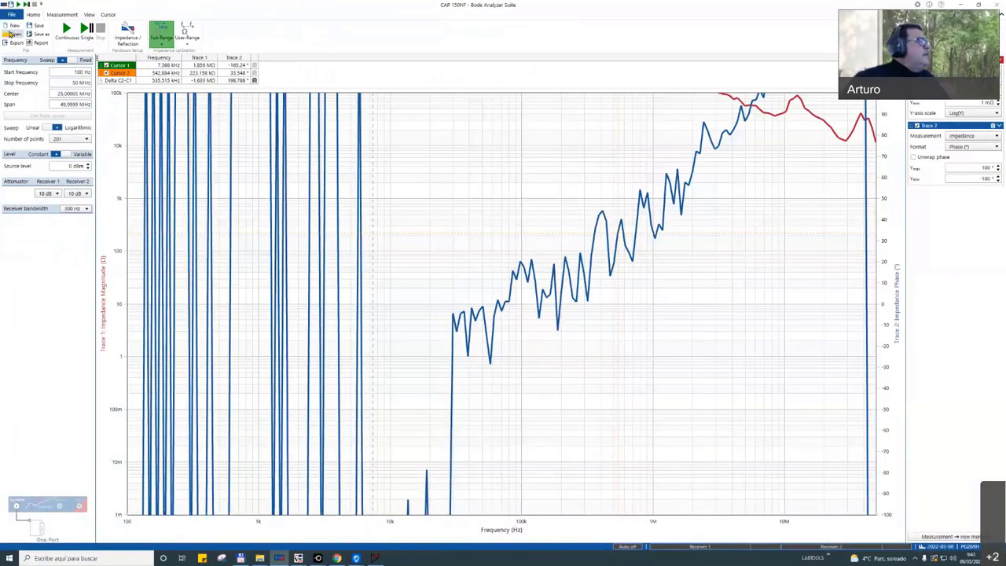
click(14, 33)
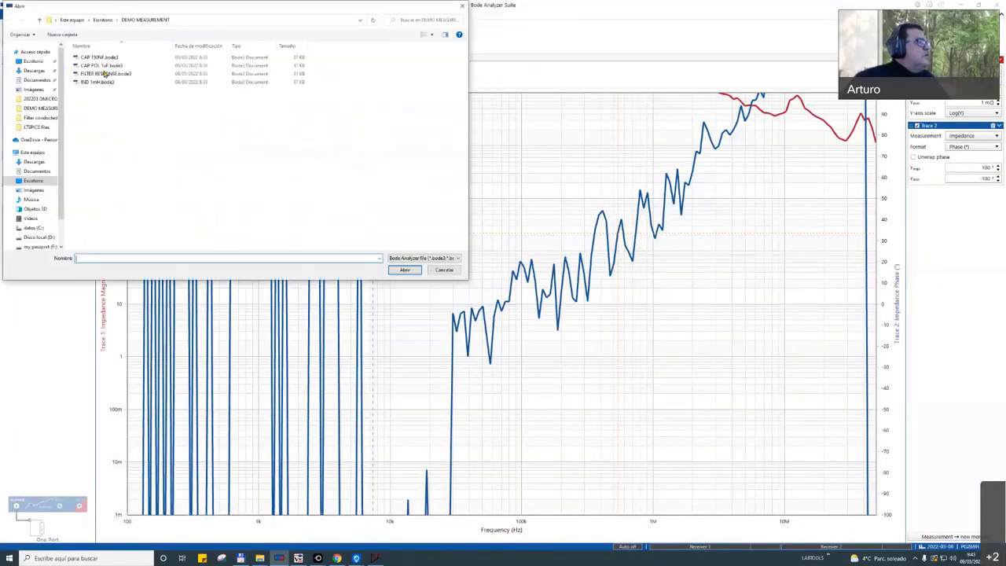
double_click(106, 73)
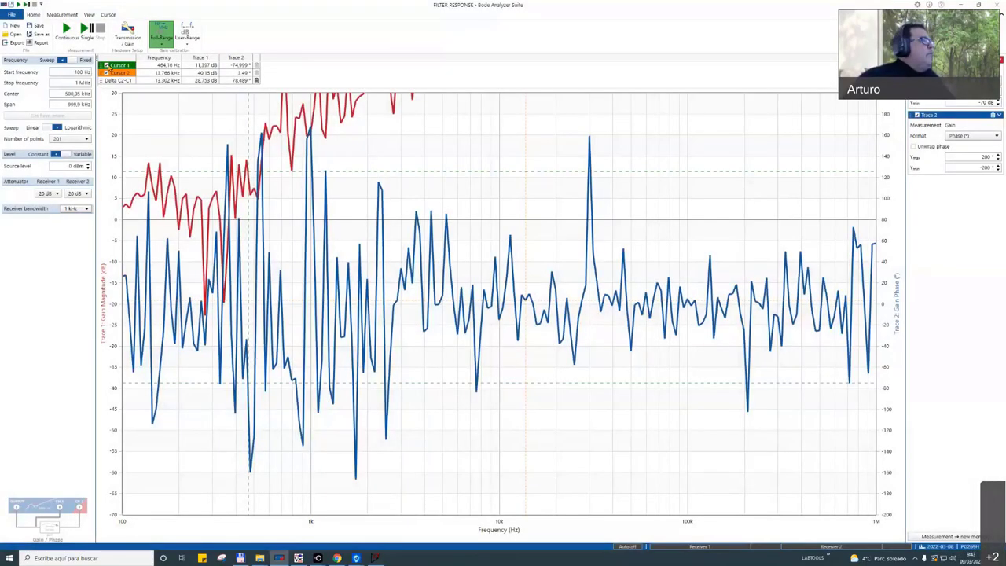
click(90, 36)
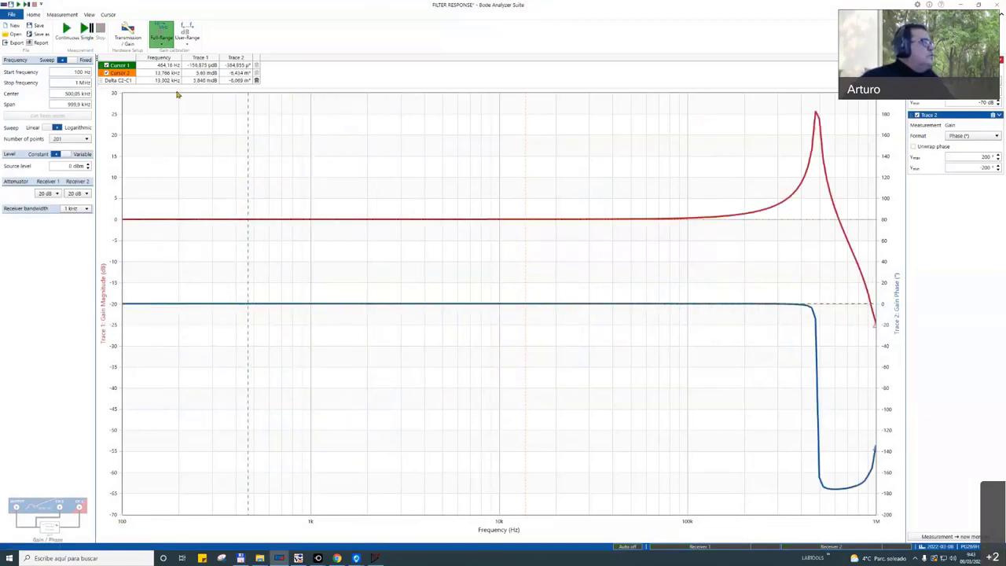
Run a single sweep with the start frequency set to 1 kHz, and store the measurement in a new memory.
key(Tab)
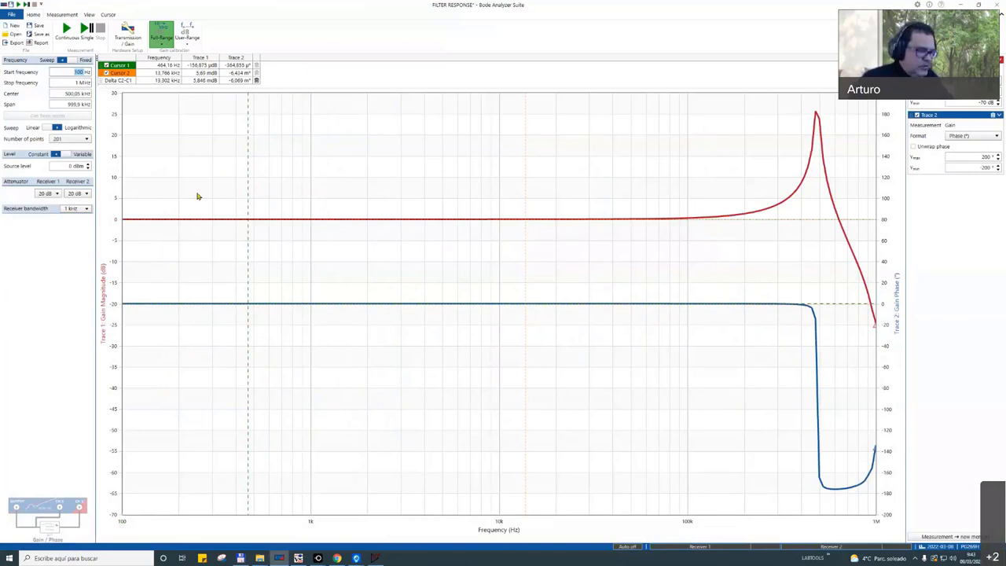
key(BackSpace)
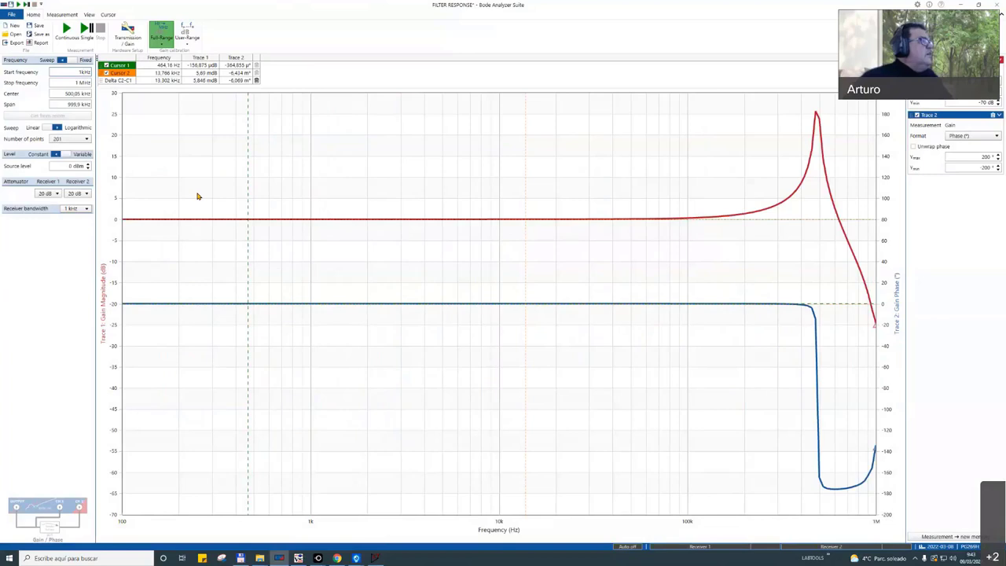
text(1k)
key(Return)
click(82, 35)
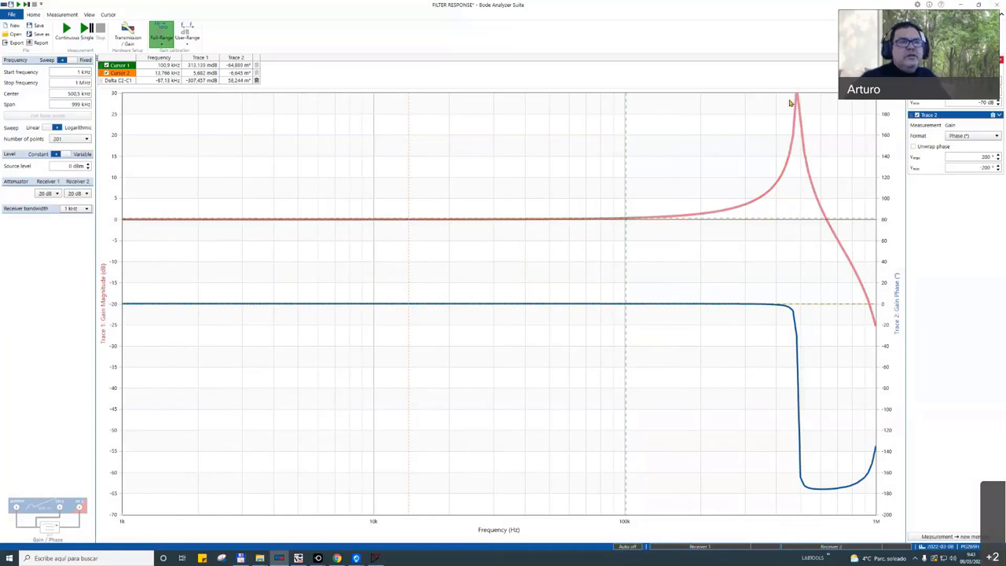
click(949, 537)
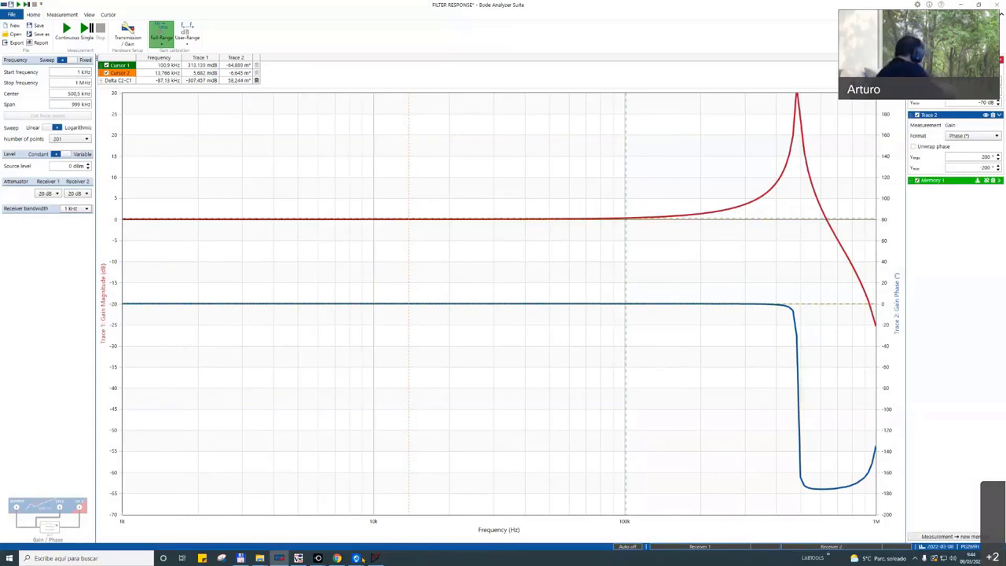
Switch to the IPEVO Visualizer camera view to show the filter hardware, and return to Bode Analyzer Suite.
click(358, 558)
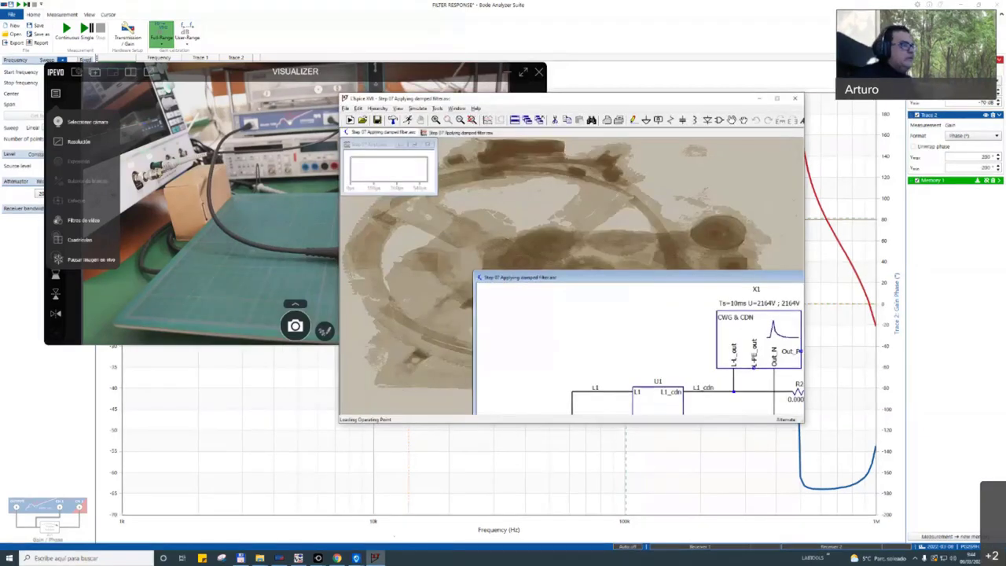
click(290, 271)
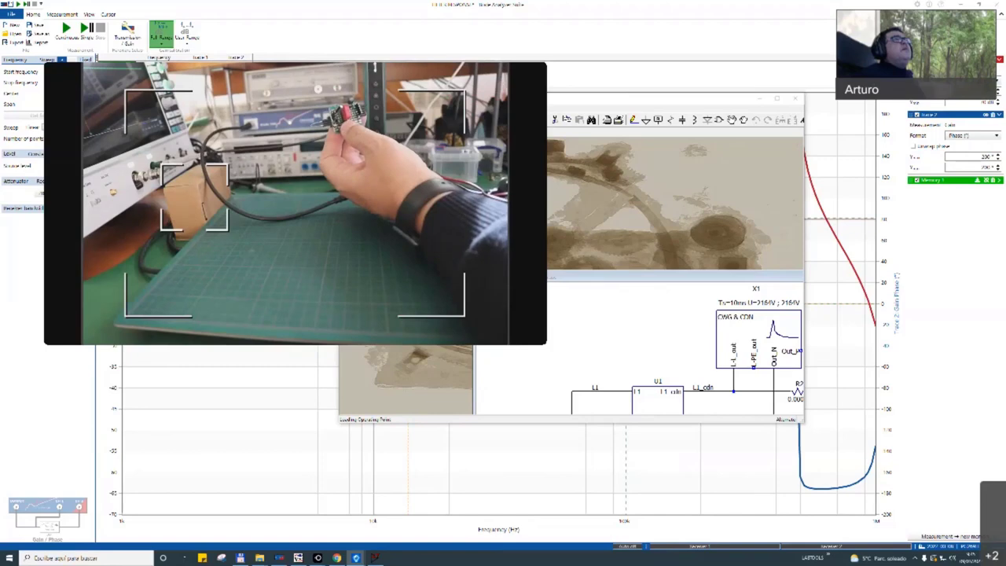
key(alt+Tab)
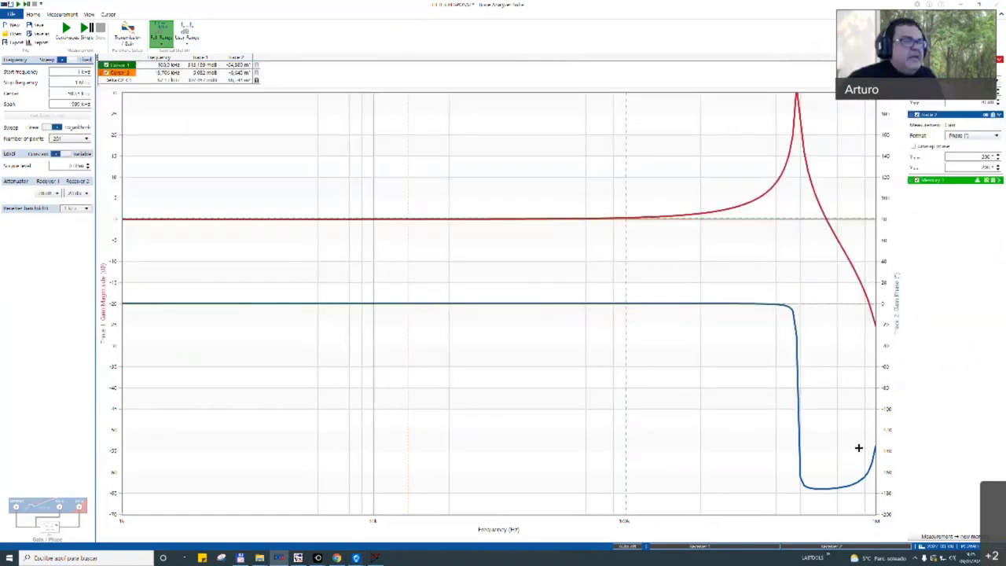
Run single sweeps of the connected filter and reset the chart view to show the full 1 kHz to 1 MHz response.
click(80, 33)
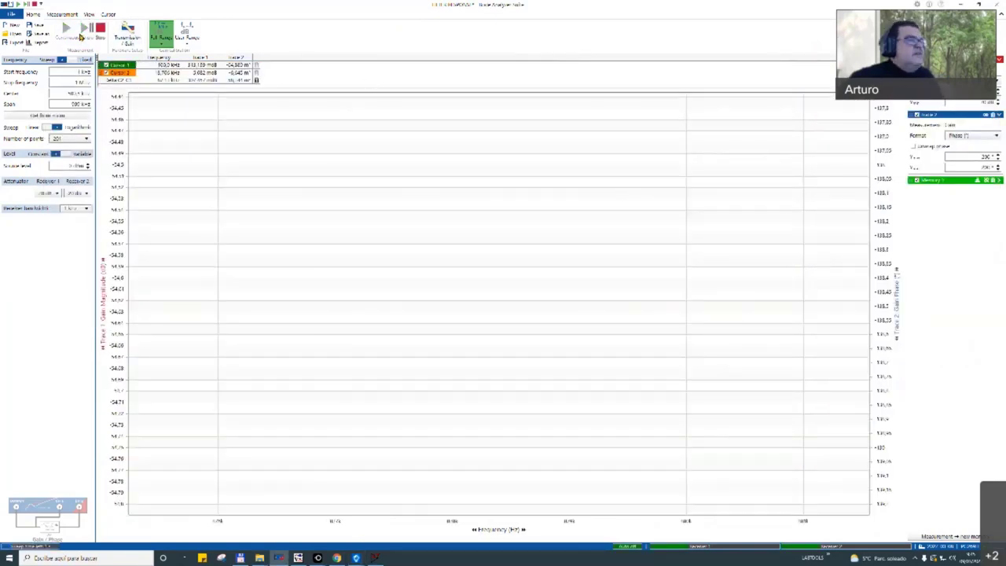
click(84, 33)
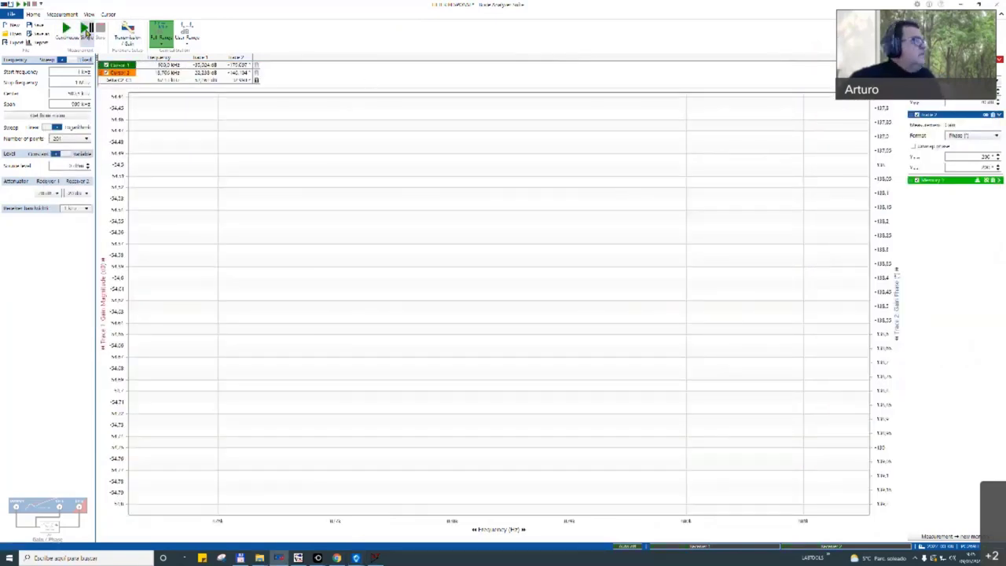
right_click(369, 271)
click(408, 297)
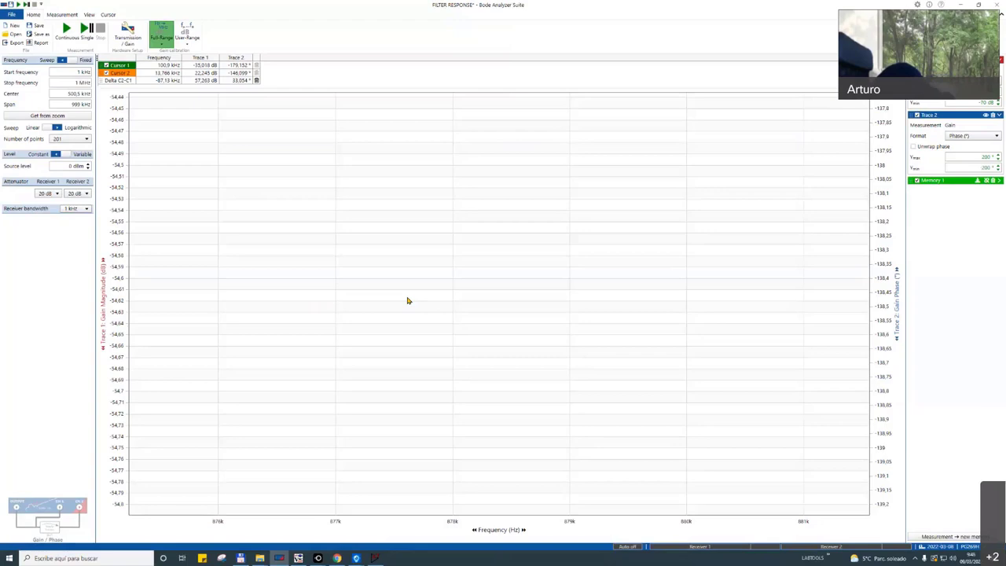
click(89, 35)
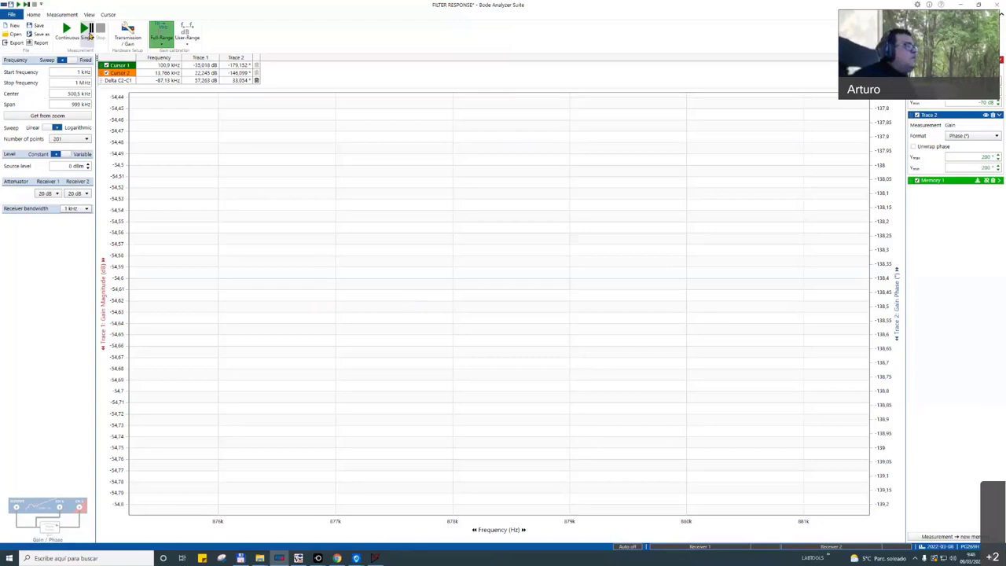
right_click(247, 274)
click(270, 306)
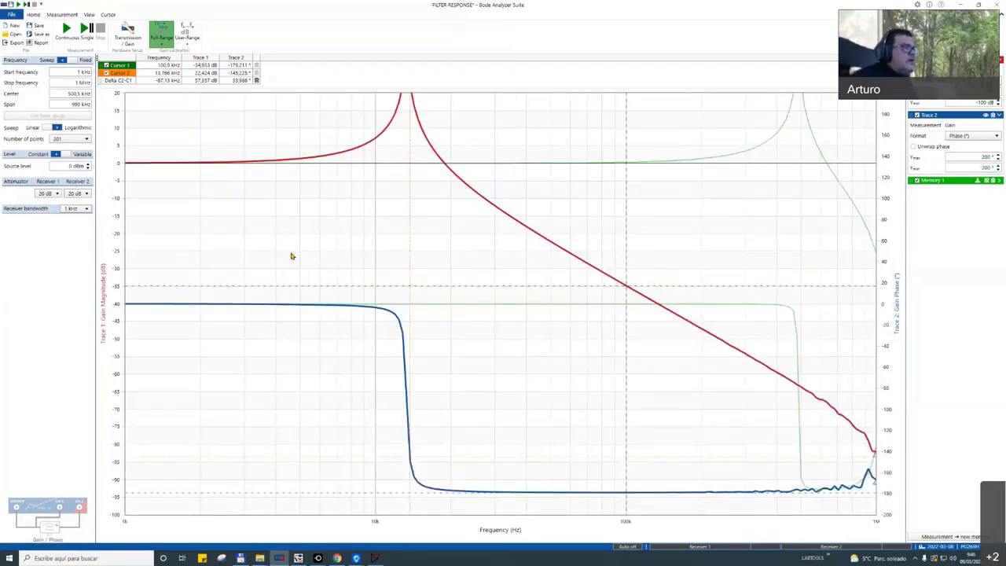
Repeat the single sweep of the filter and auto-optimize the chart axes.
right_click(167, 136)
click(87, 30)
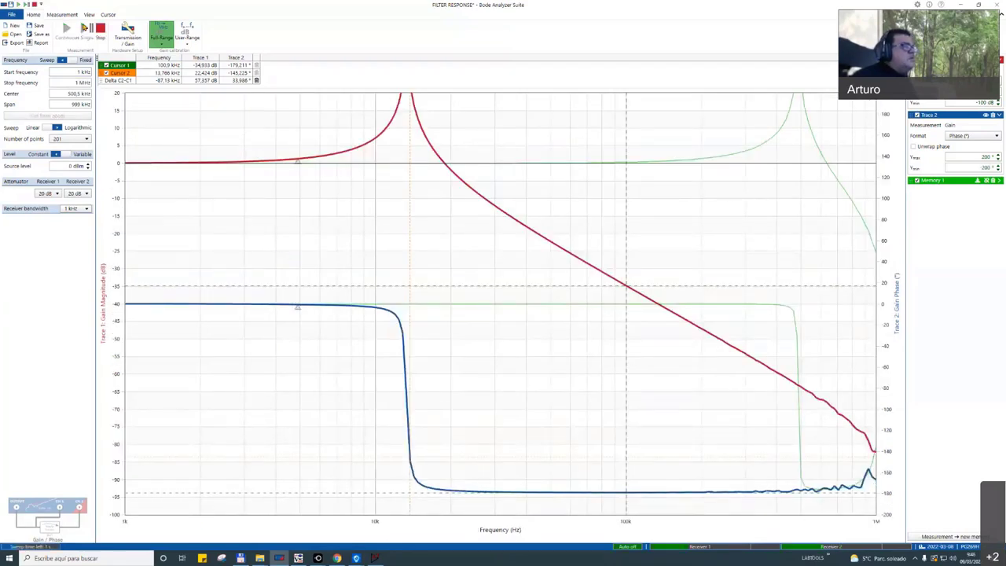
right_click(445, 254)
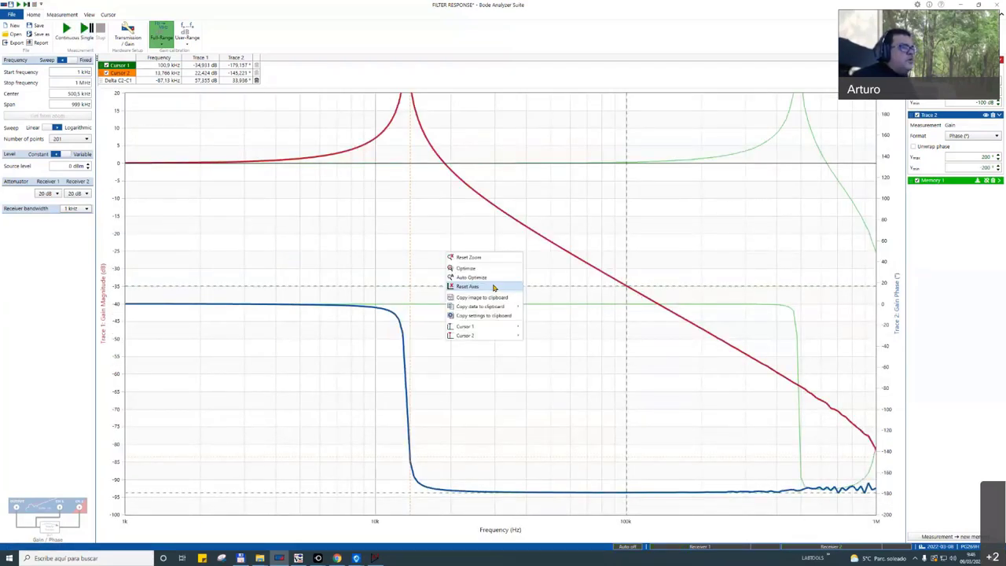
click(471, 277)
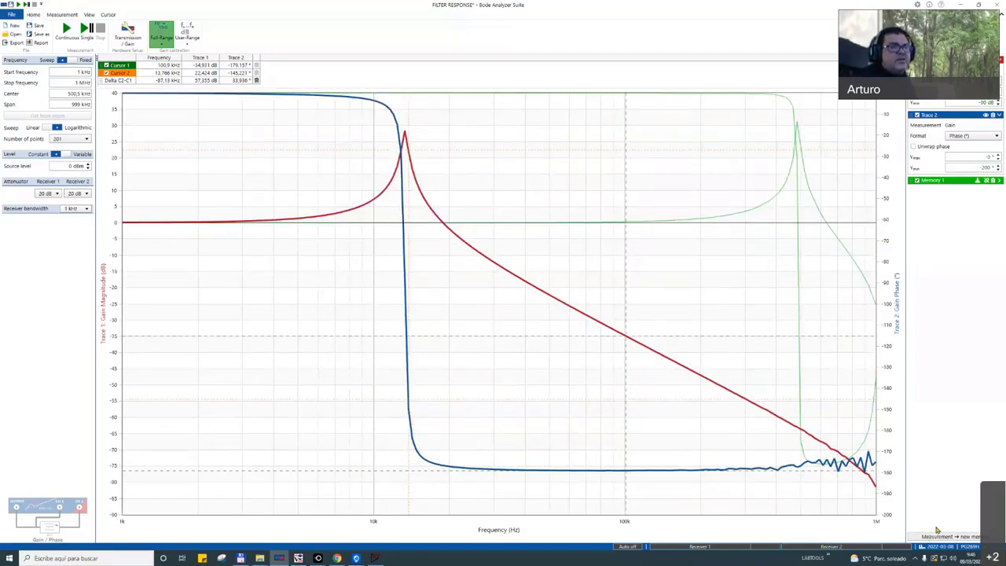
Overwrite Memory 1 with the undamped filter's response and run a single sweep of the damped filter for comparison.
click(916, 180)
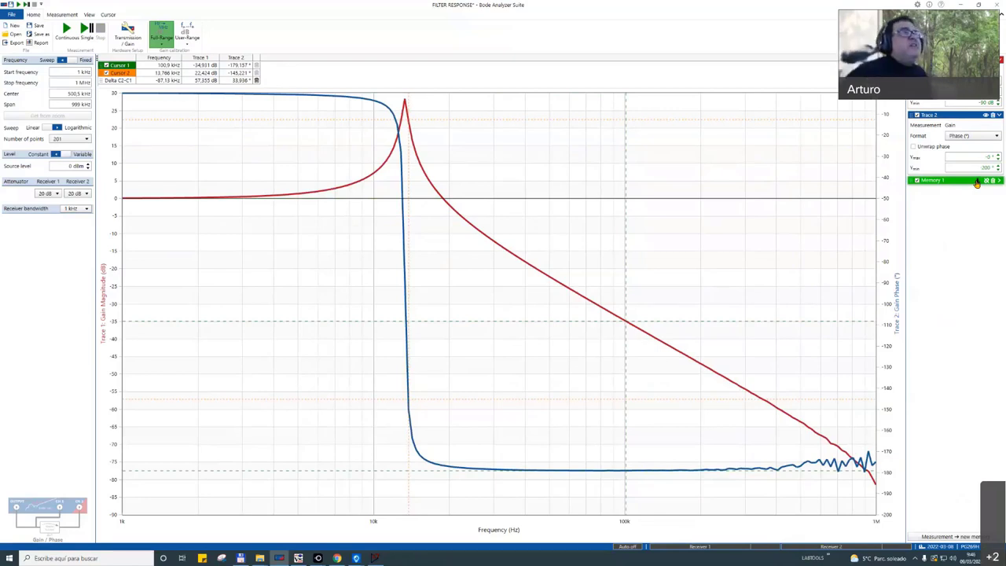
click(86, 29)
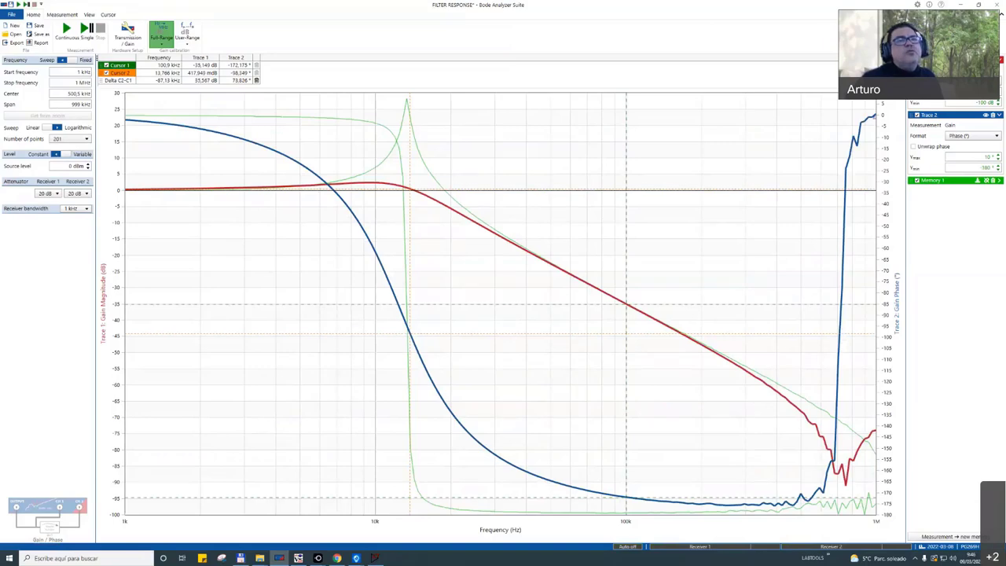
Return to LTspice and tile the Step 07 waveform and schematic windows vertically.
click(987, 5)
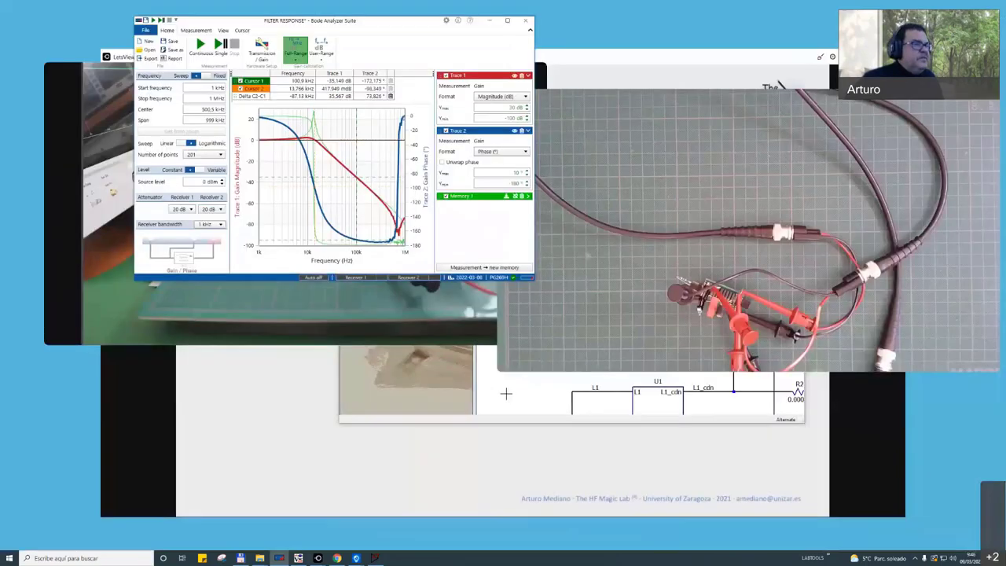
key(alt+Tab)
click(778, 101)
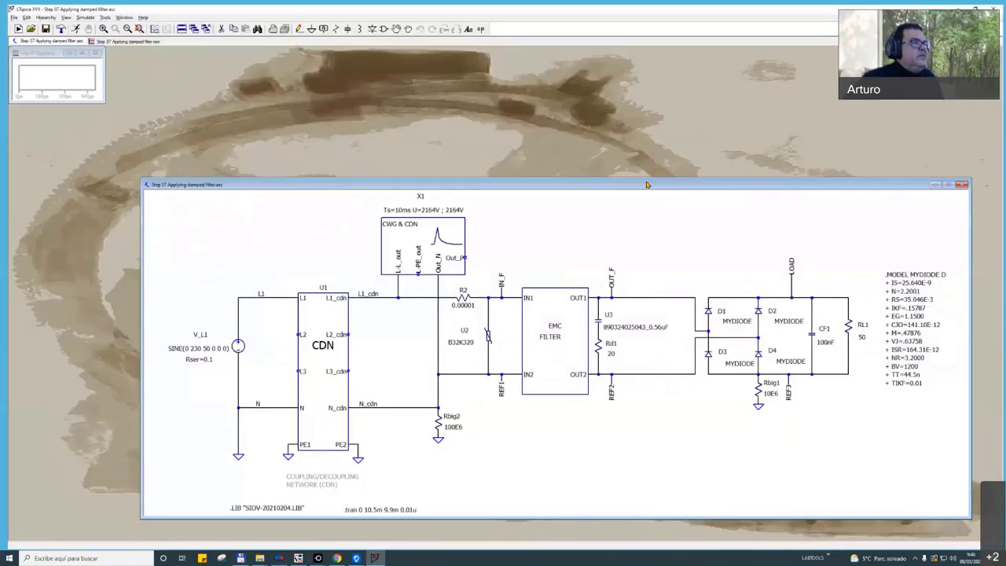
double_click(501, 183)
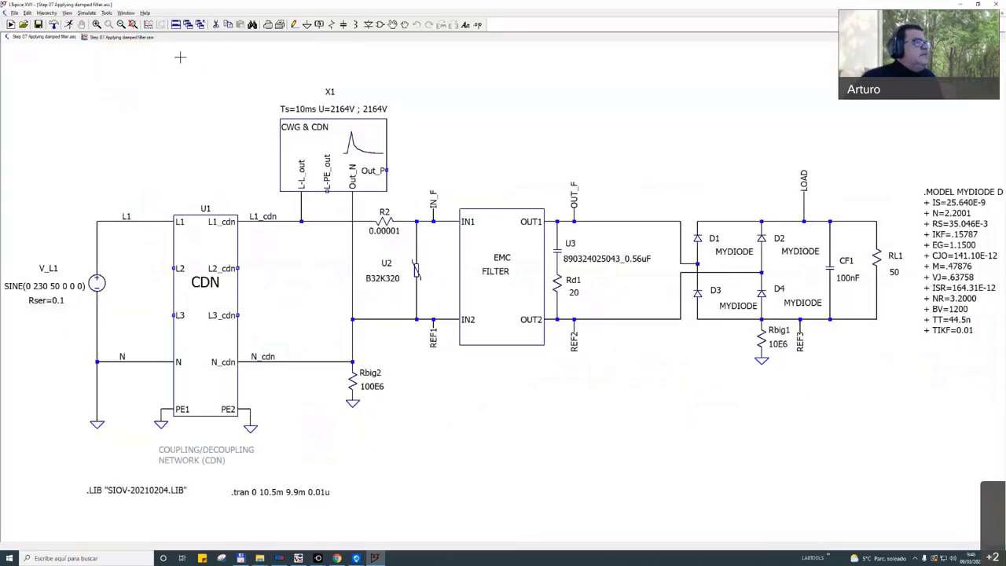
click(120, 37)
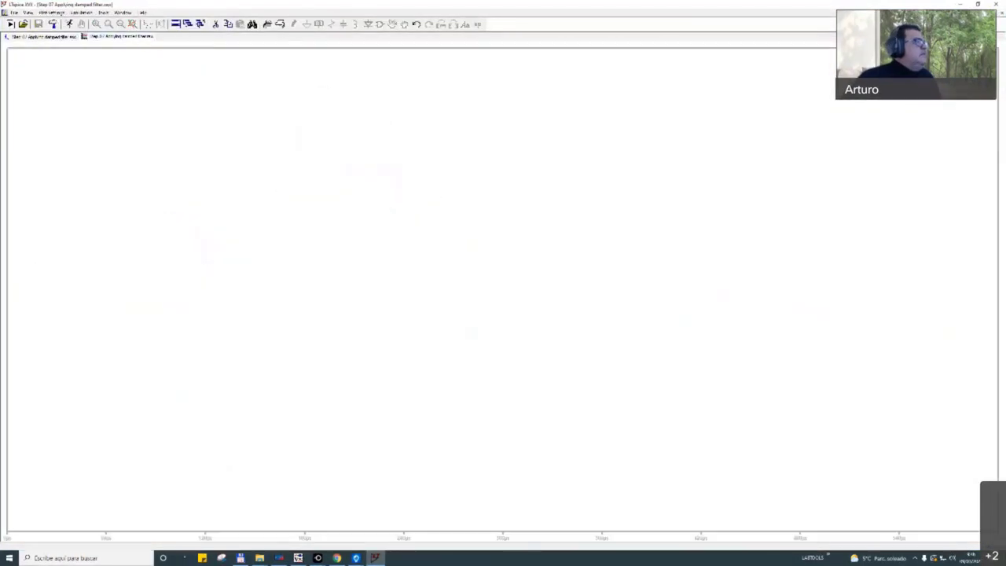
click(122, 13)
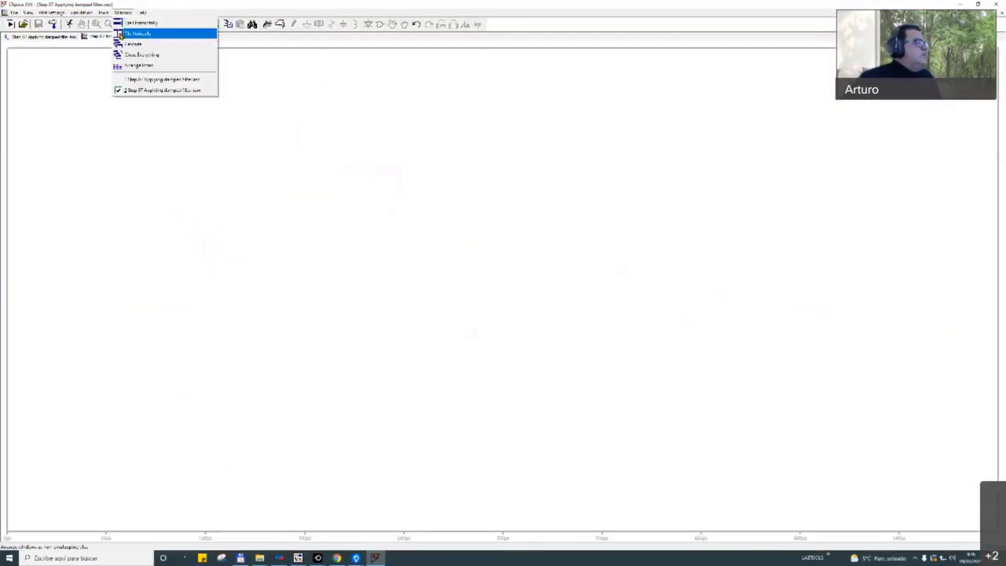
click(122, 31)
Plot the EMC filter's differential input voltage V(IN_F,N_cdn) and differential output voltage V(OUT_F,REF2).
click(707, 260)
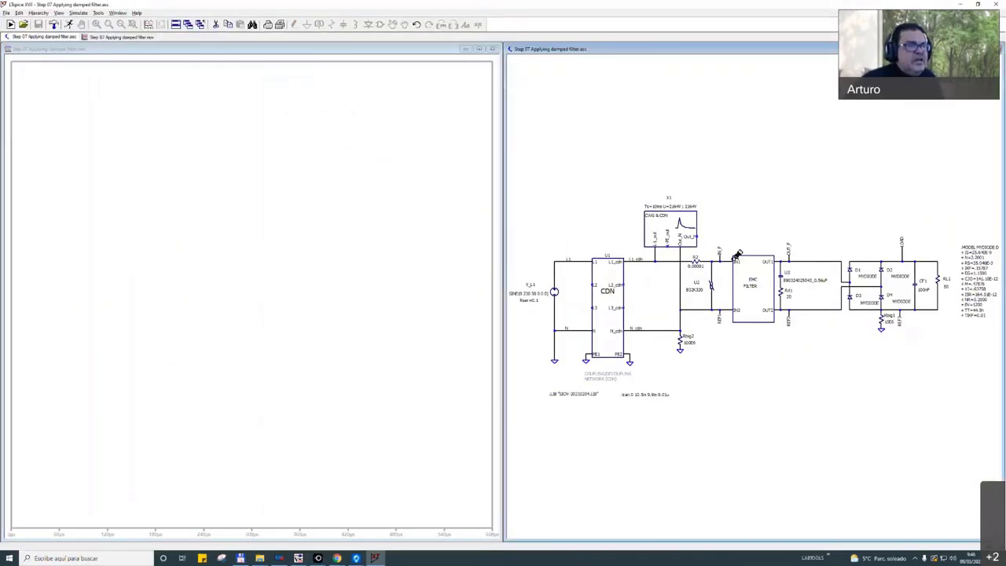
drag(718, 306, 719, 306)
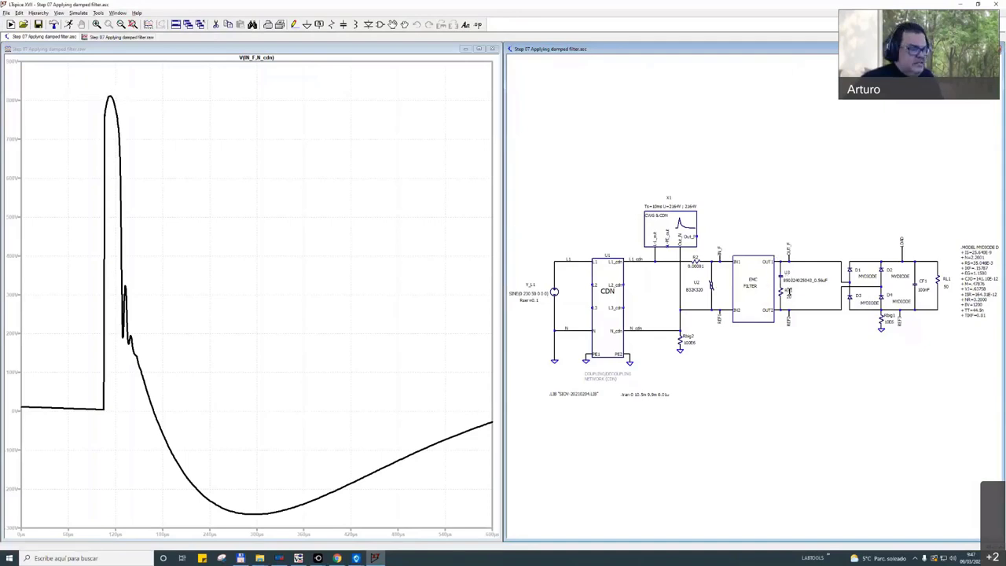
scroll(787, 281, up, 1)
scroll(787, 280, up, 2)
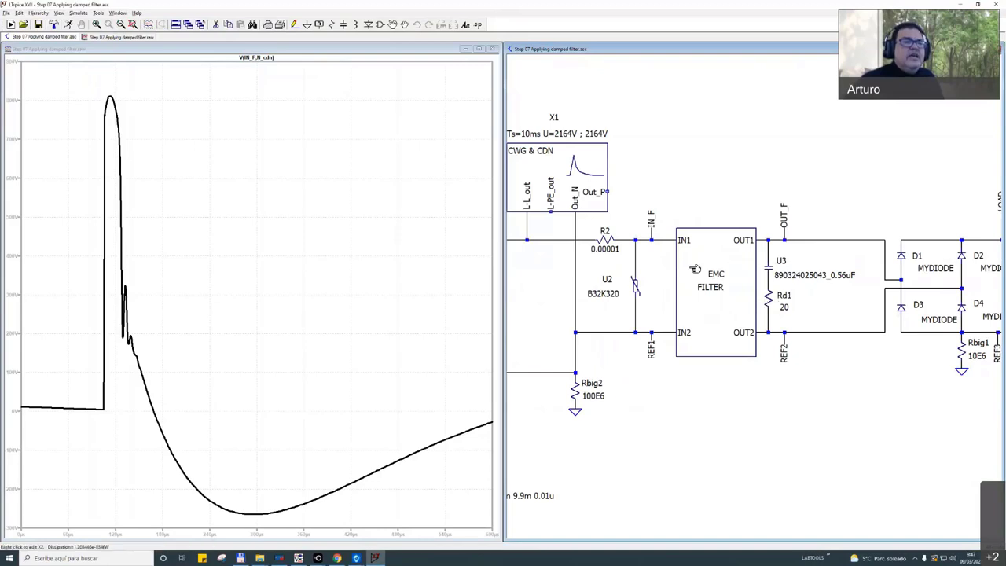
drag(796, 235, 800, 325)
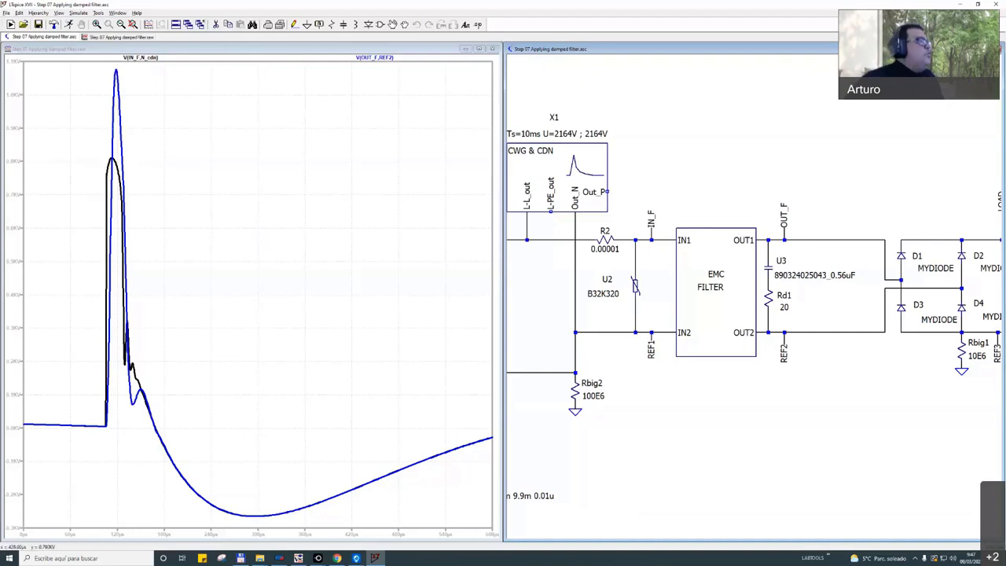
Open Step 05 Testing filter.asc from the LTSPICE files folder.
click(6, 14)
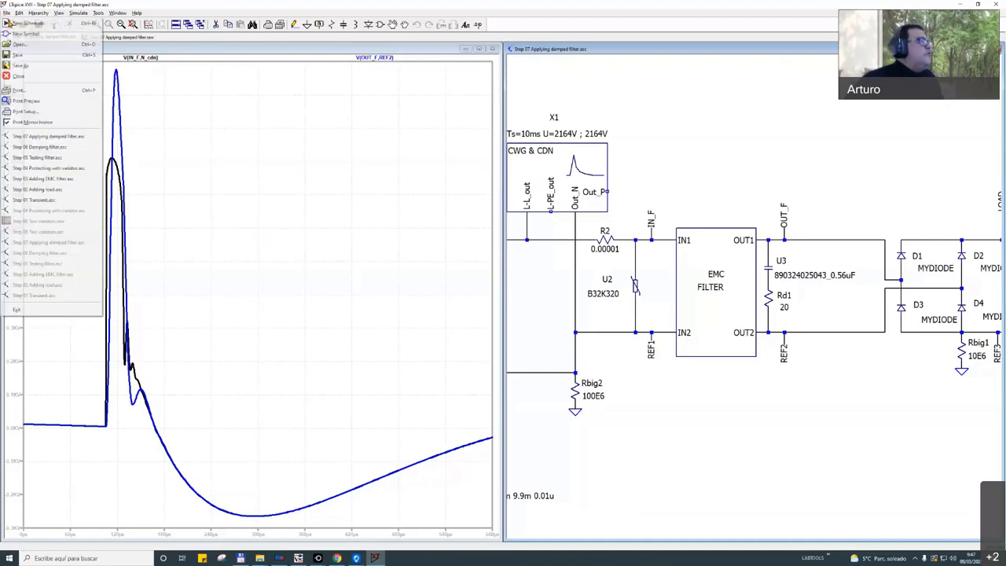
click(23, 44)
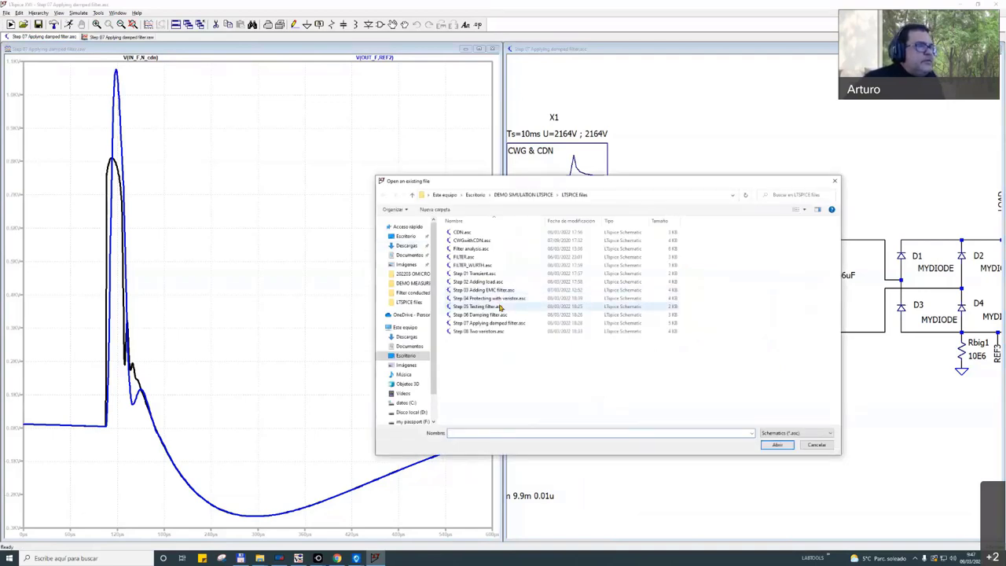
double_click(500, 307)
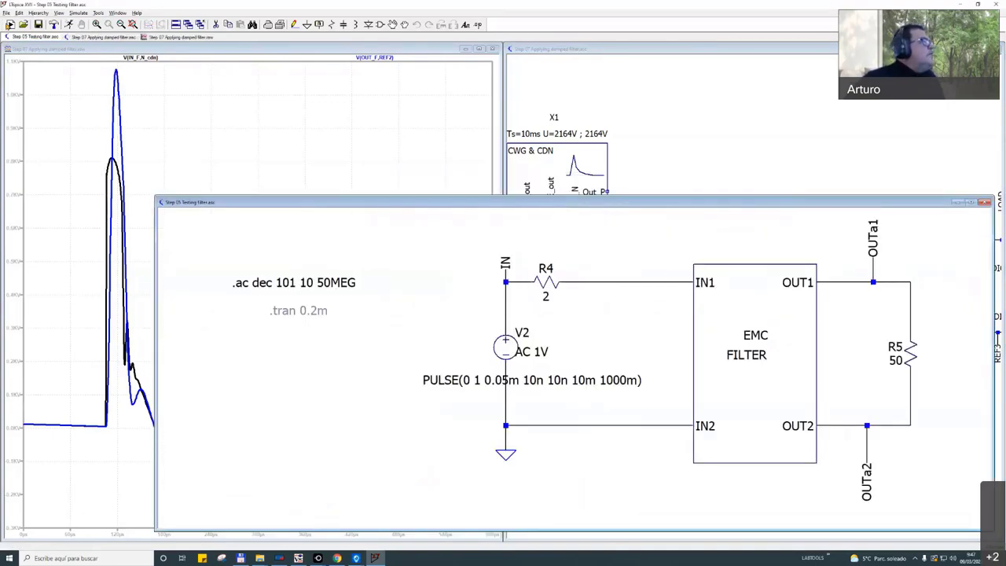
Open Step 06 Damping filter.asc from the LTSPICE files folder and run its AC simulation.
key(alt+f)
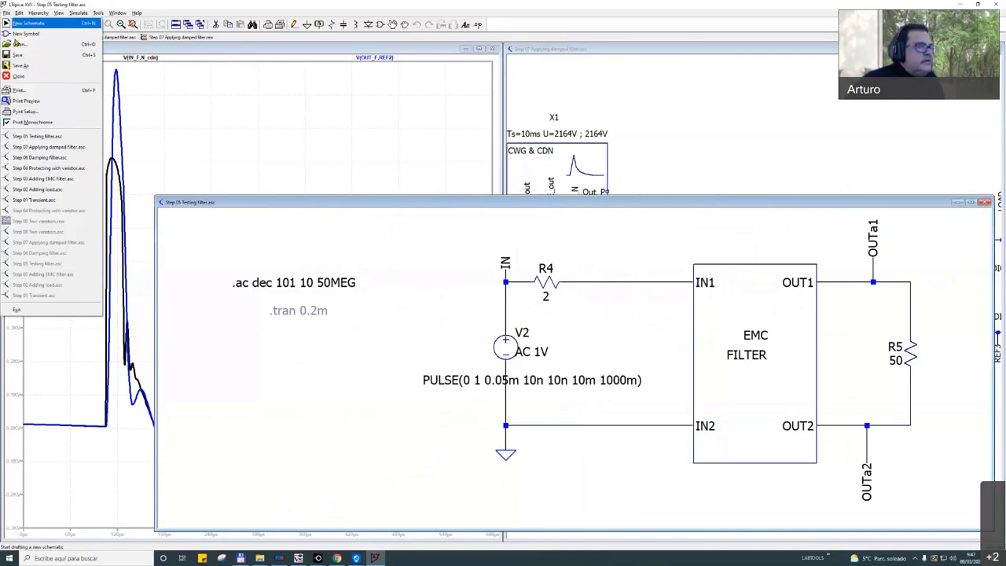
click(19, 44)
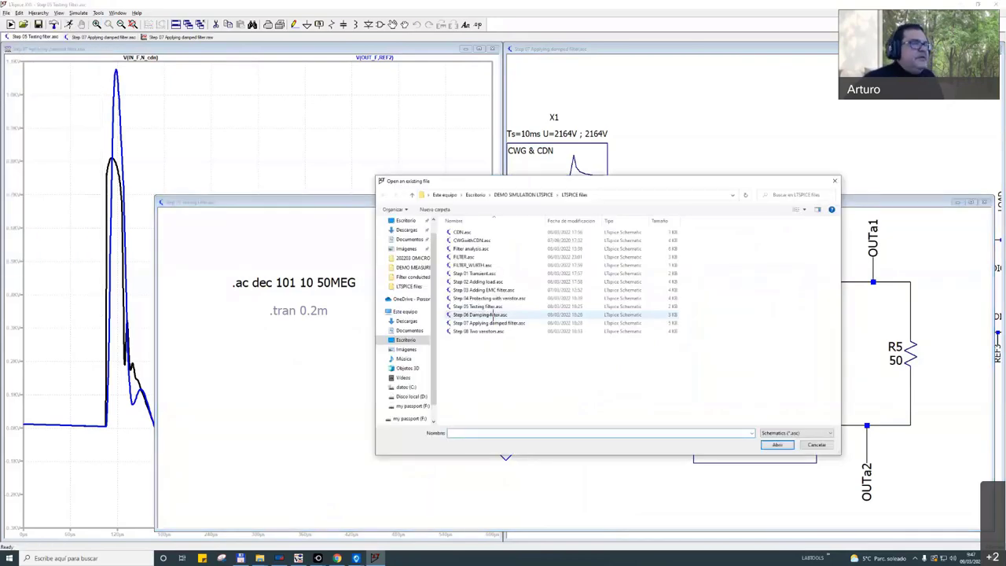
double_click(493, 316)
drag(520, 218, 389, 114)
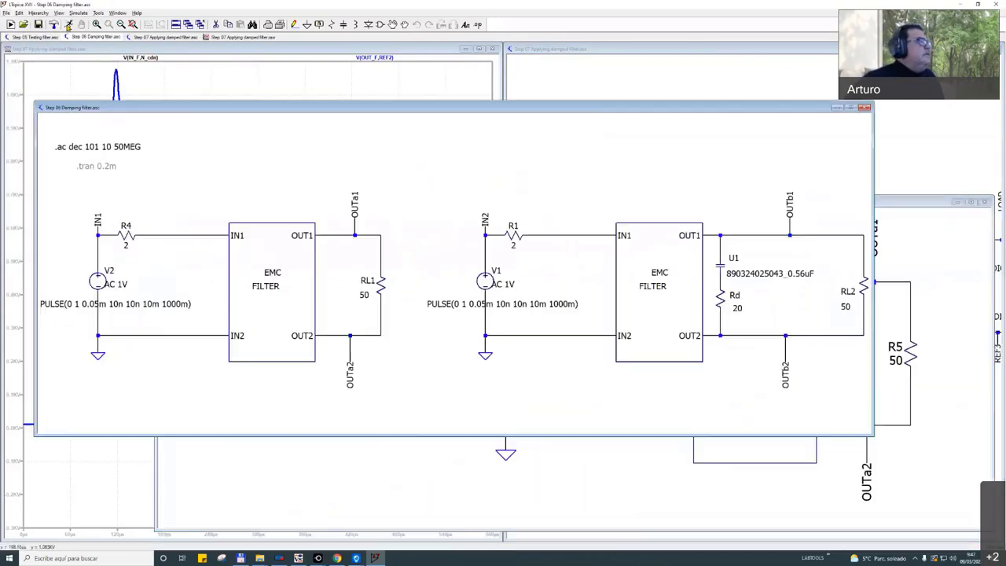
click(69, 25)
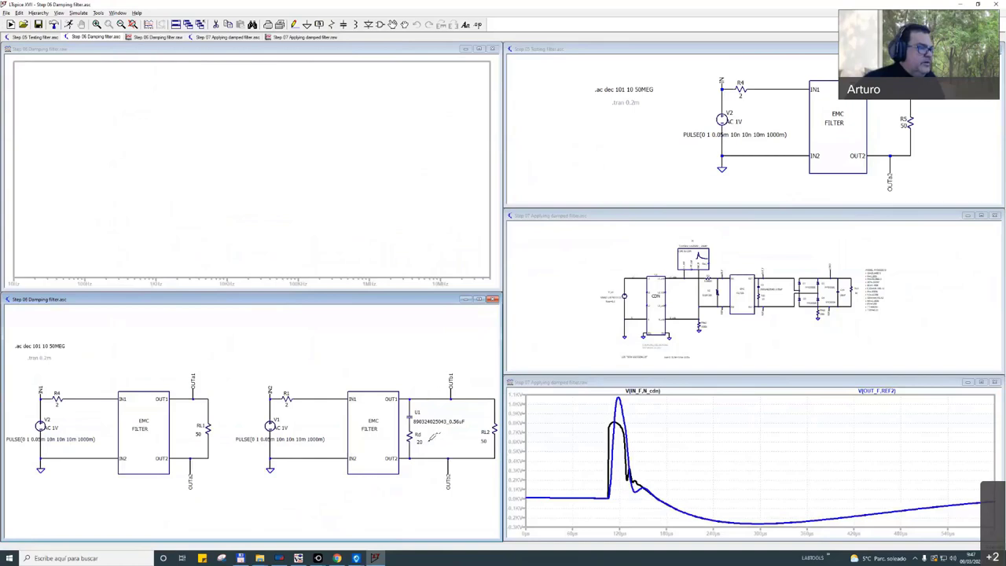
Plot the damped filter's differential output V(OUTb1,OUTb2) and enlarge the magnitude curve around the cutoff region.
drag(435, 395, 429, 457)
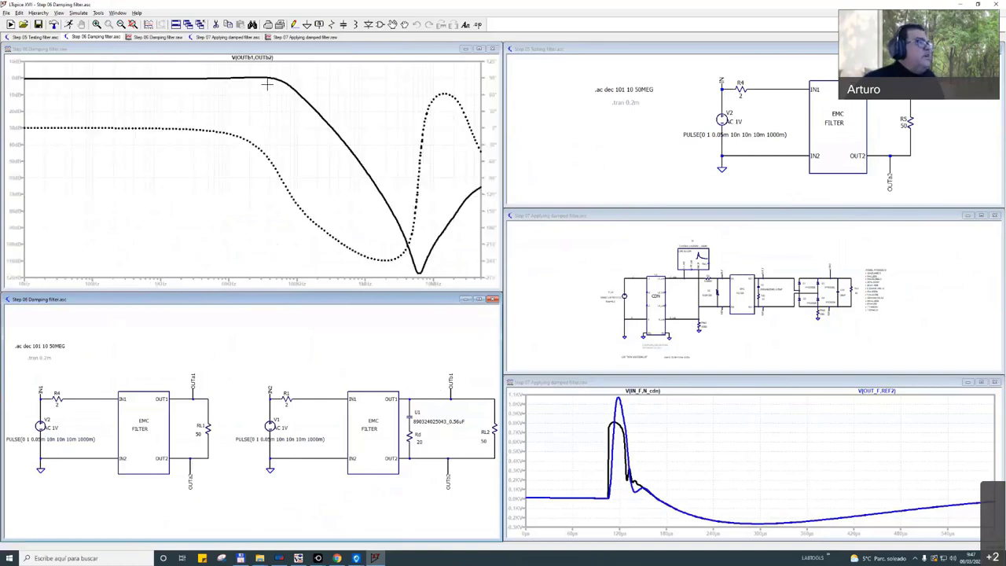
drag(140, 68, 348, 91)
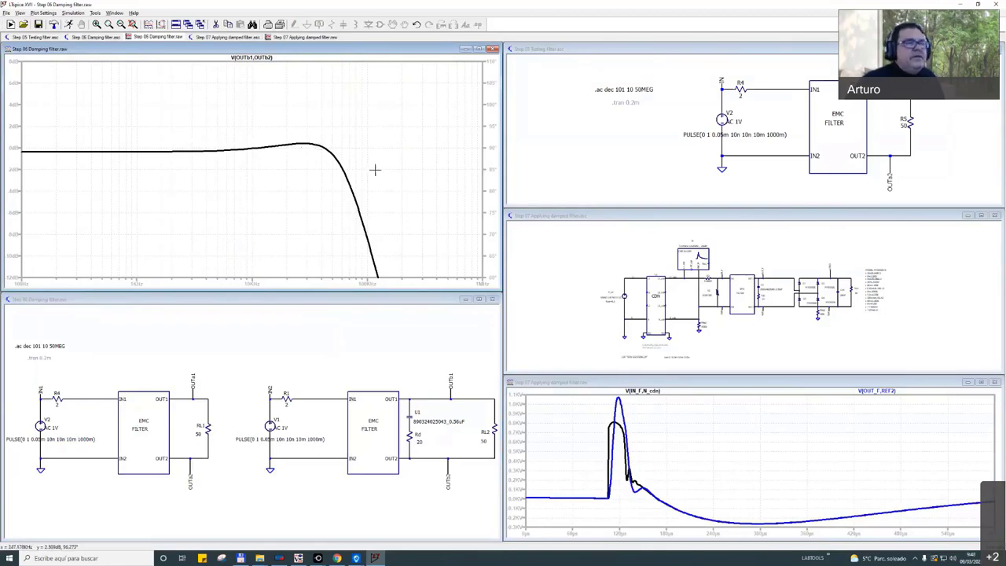
Maximize the Step 07 waveform plot and open Step 08 Two varistors.asc from the LTSPICE files folder.
double_click(658, 384)
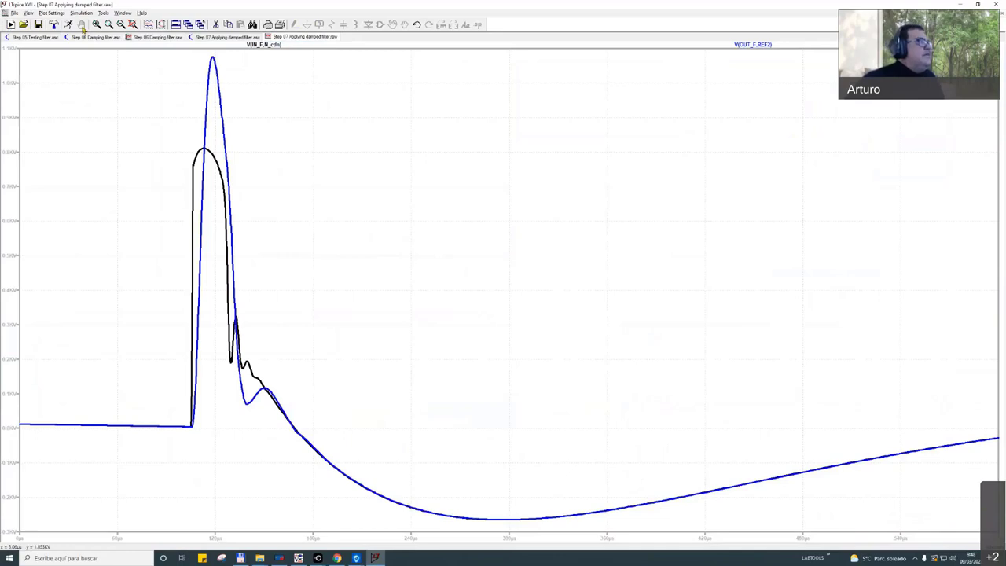
click(23, 26)
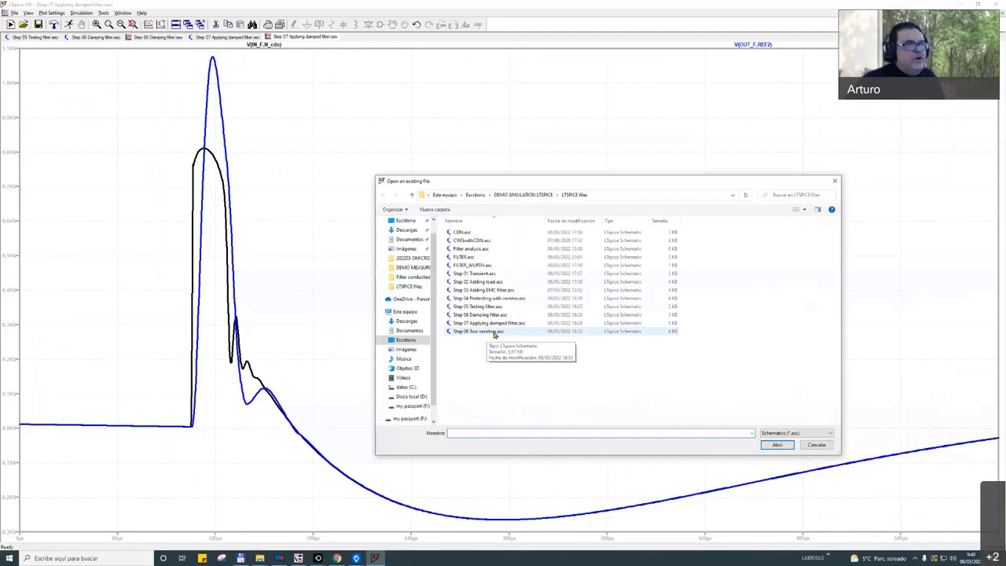
double_click(494, 331)
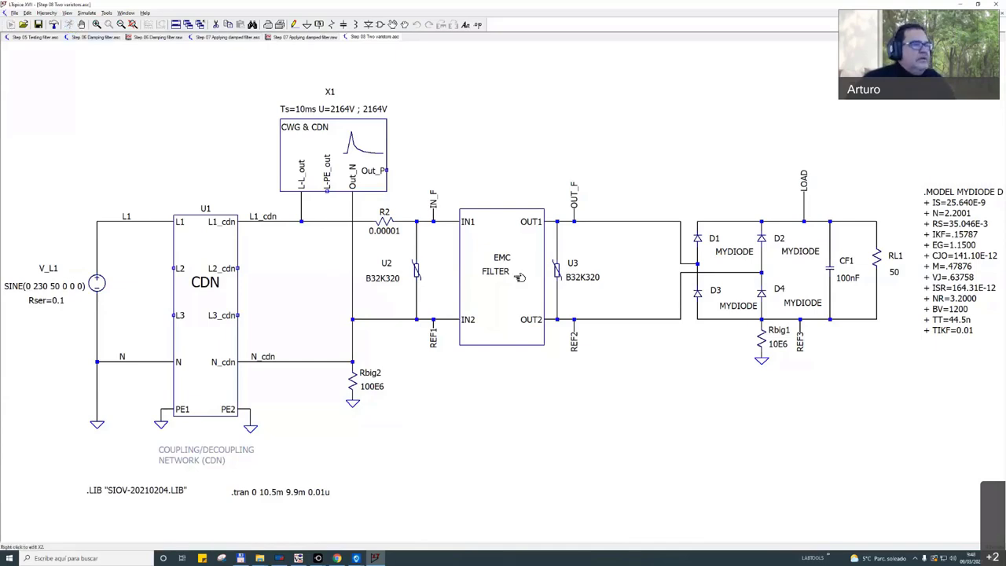
Switch from LTspice to the oscilloscope's TightVNC Viewer, reposition its window and enlarge it to show the full trace display.
click(962, 6)
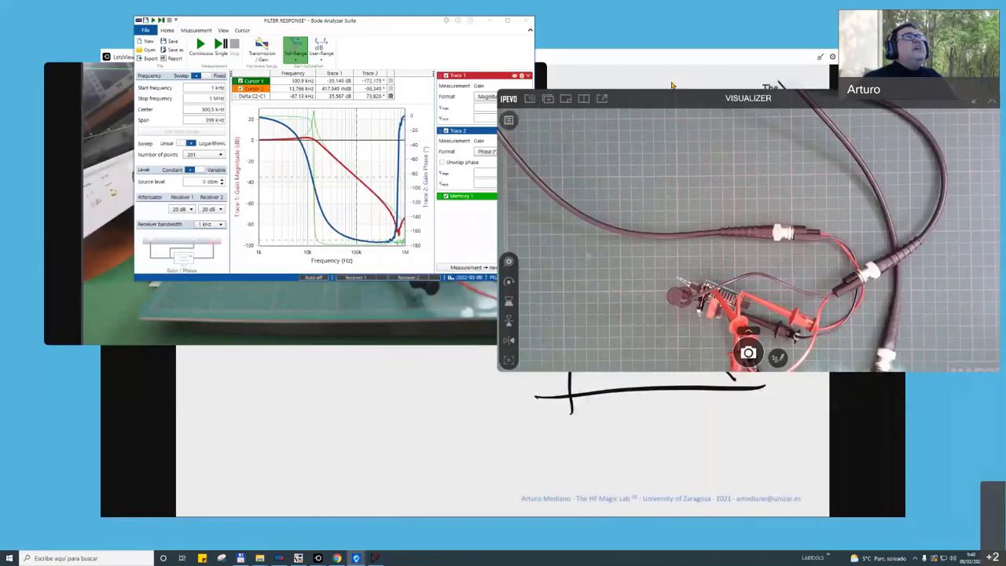
click(671, 85)
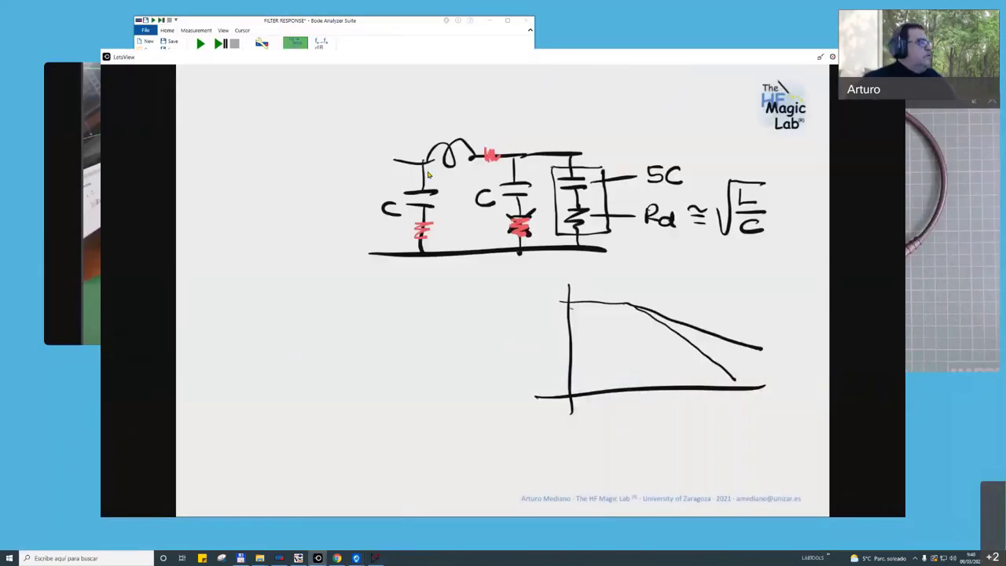
key(alt+Tab)
drag(275, 155, 161, 40)
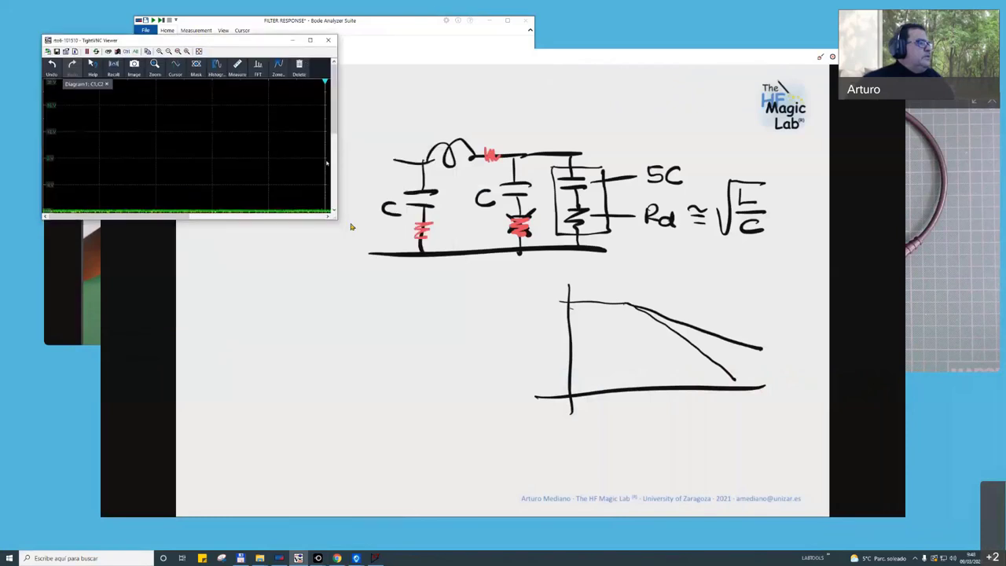
mouse_move(336, 218)
mouse_down()
mouse_move(418, 376)
mouse_move(367, 257)
mouse_move(500, 432)
mouse_up()
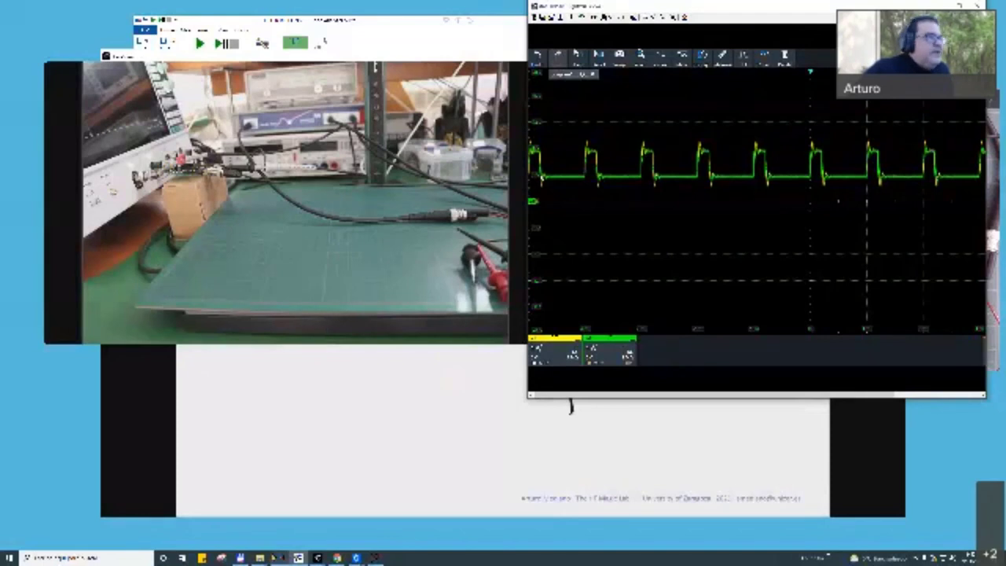
Bring up the Bode Analyzer and camera windows beside the oscilloscope, and zoom its C1 and C2 traces over about three pulses.
key(alt+Tab)
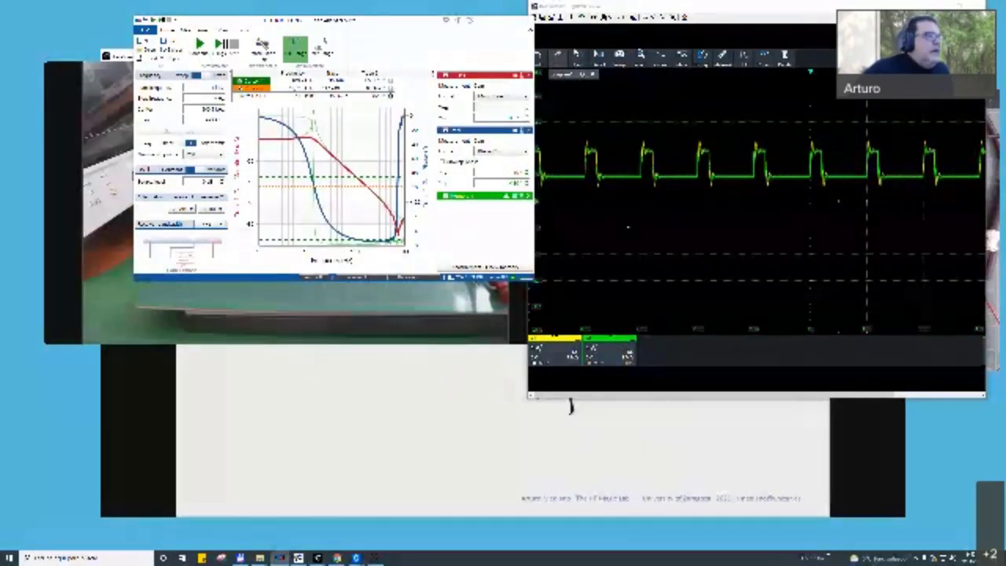
key(alt+Tab)
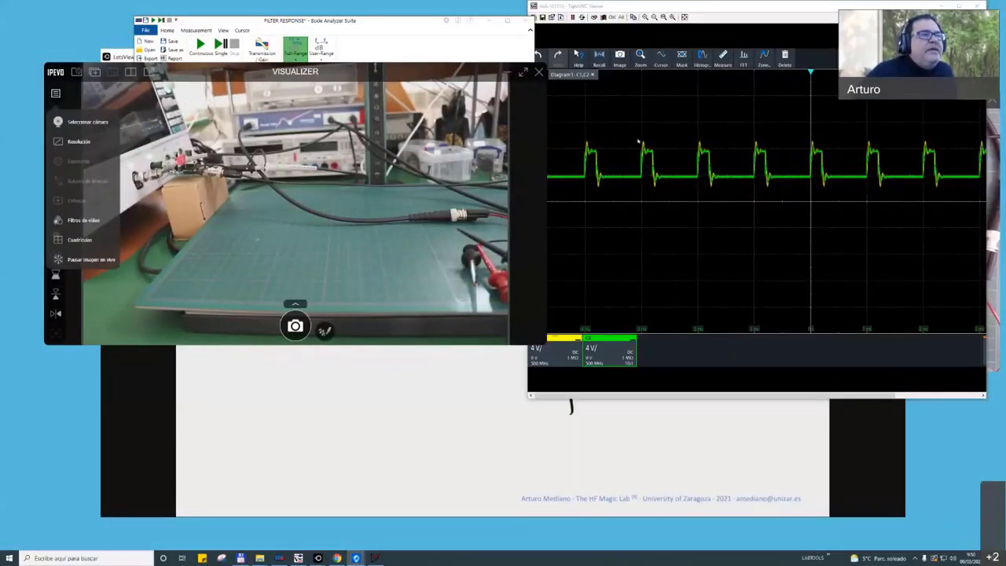
click(645, 102)
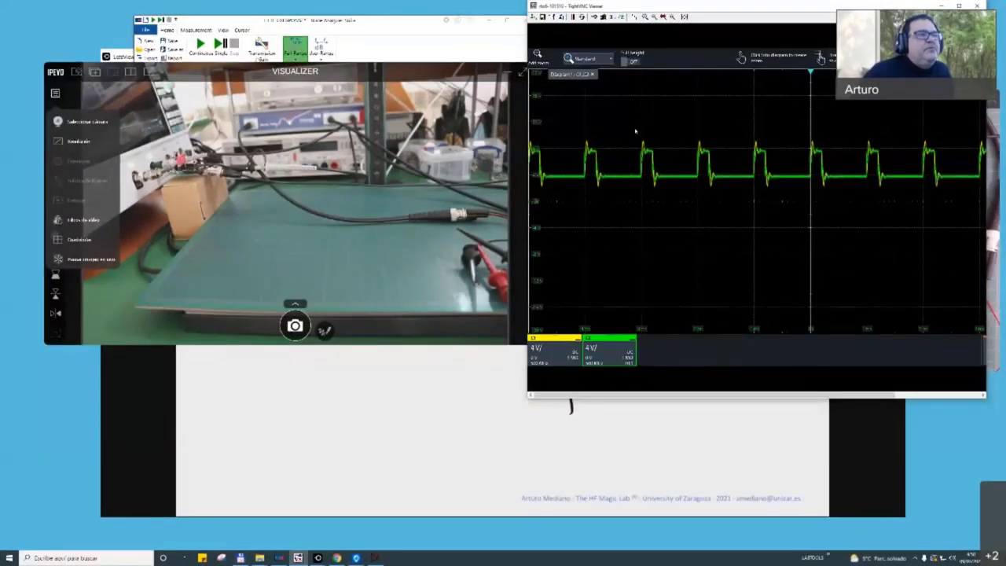
drag(633, 161, 786, 193)
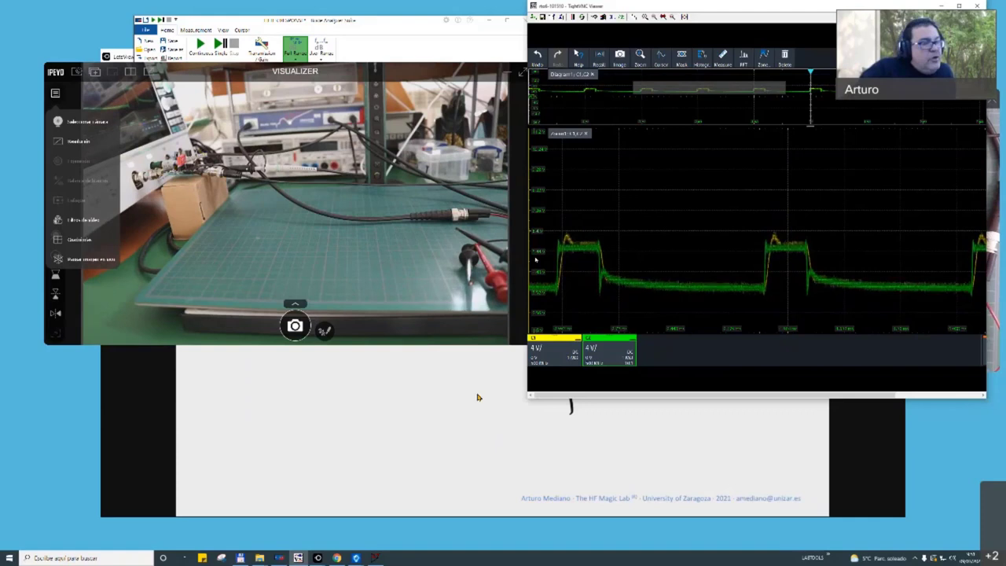
Review the filter's gain curve in Bode Analyzer Suite beside the oscilloscope traces, and return to LTspice's Step 08 simulation.
click(279, 558)
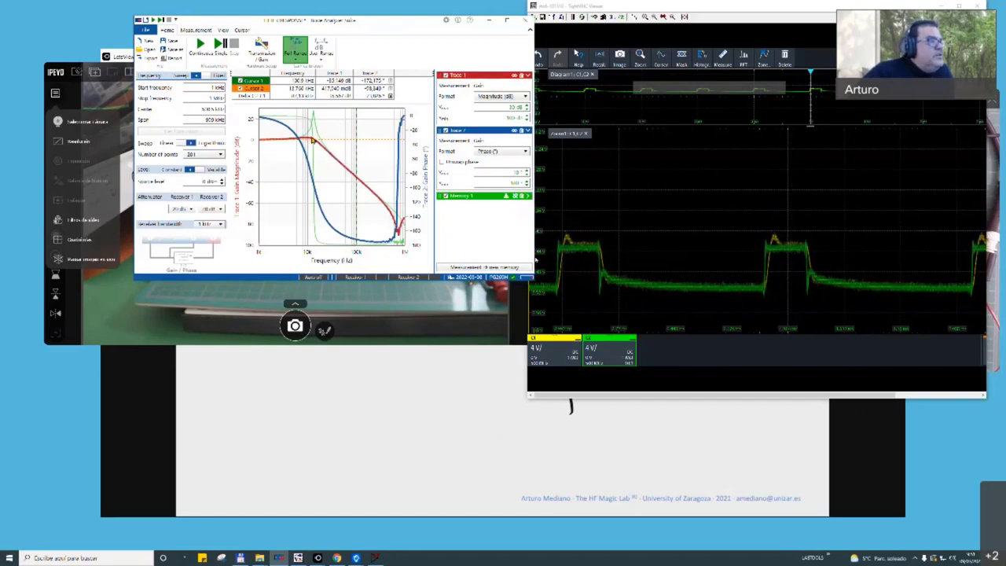
click(653, 250)
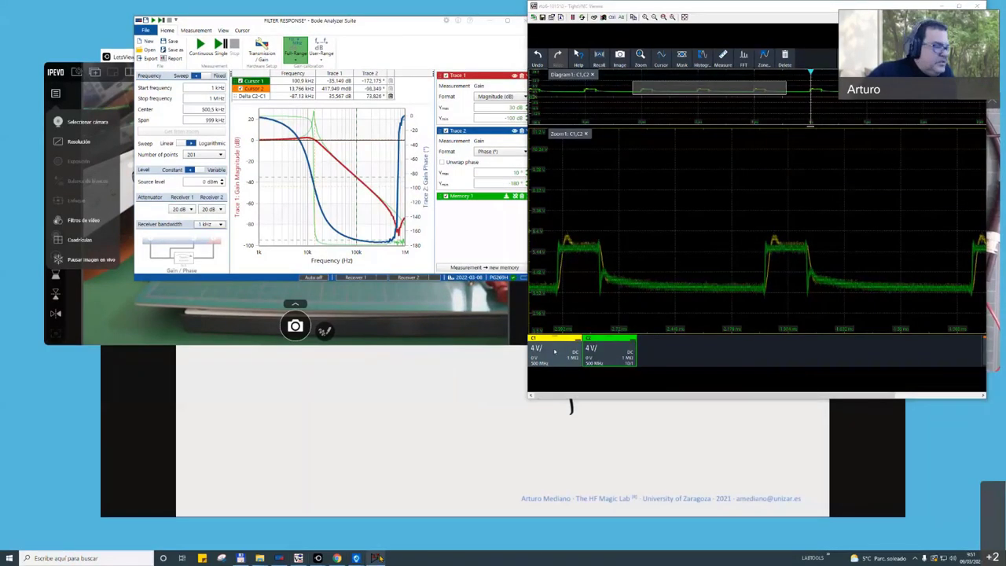
key(alt+Tab)
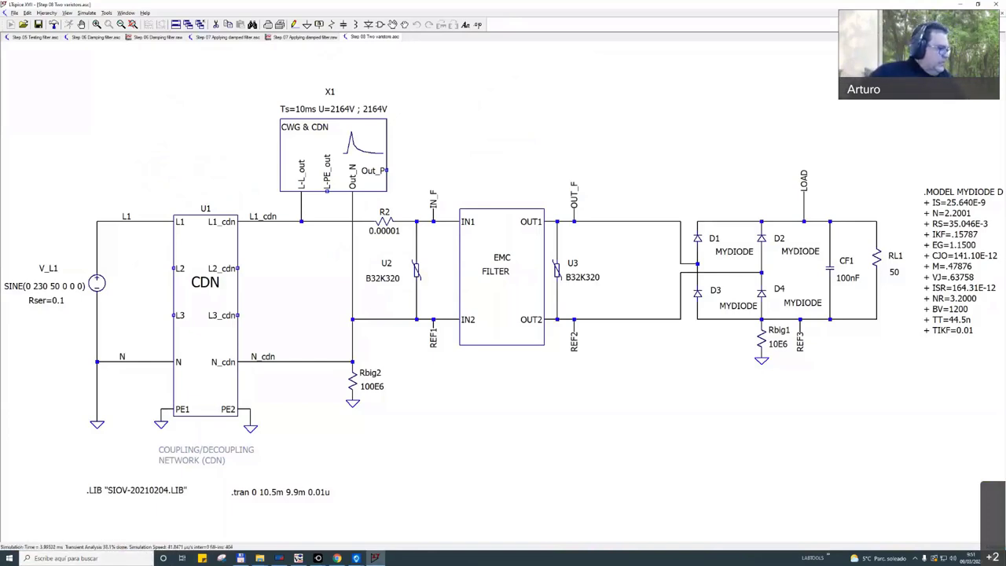
mouse_move(298, 558)
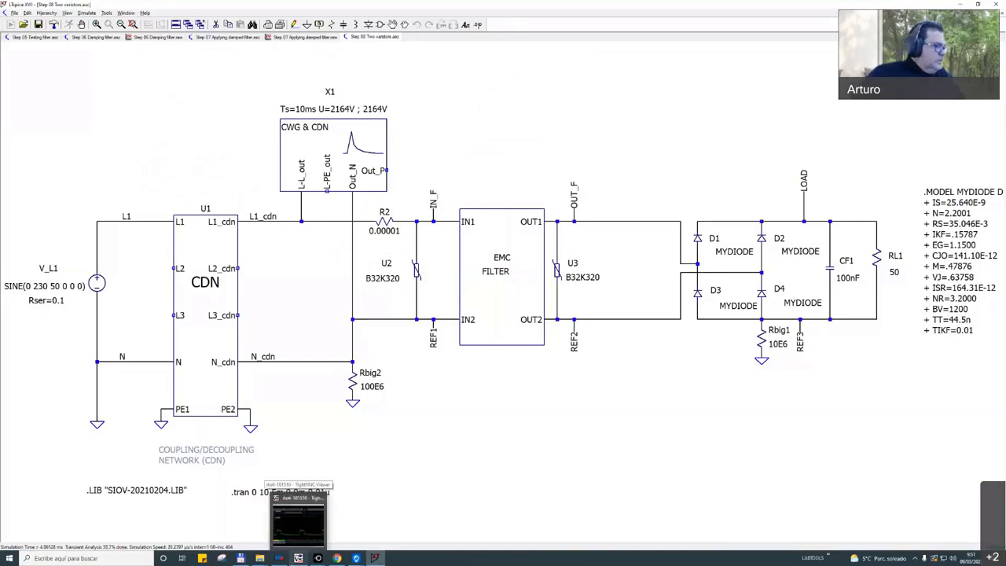